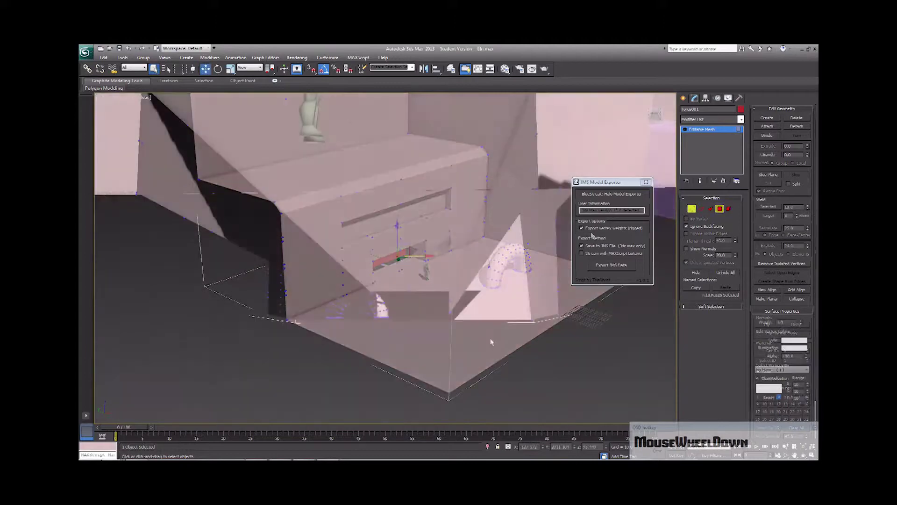
Step: Examine the level mesh around the long connecting strip in shaded and wireframe display, with no vertices selected
scroll(468, 338, down, 3)
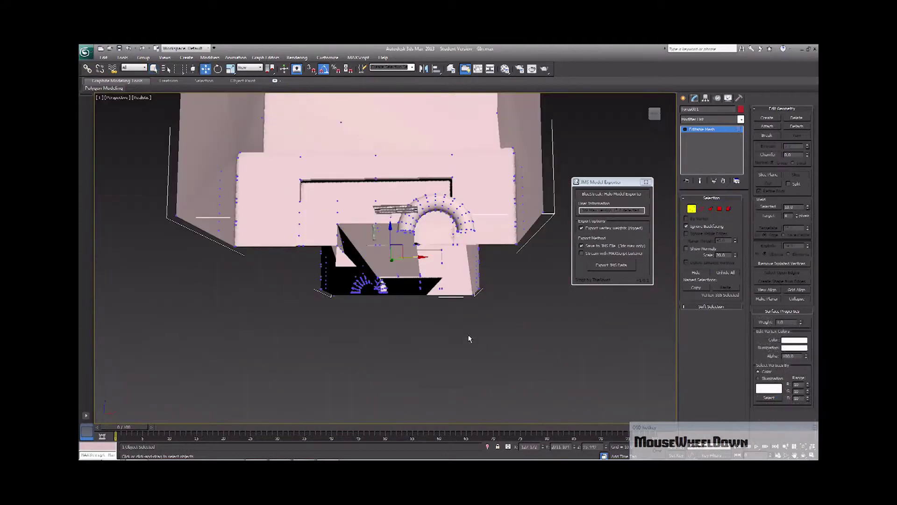
alt+middle_drag(469, 337, 279, 286)
scroll(403, 312, up, 5)
scroll(398, 336, down, 6)
click(272, 197)
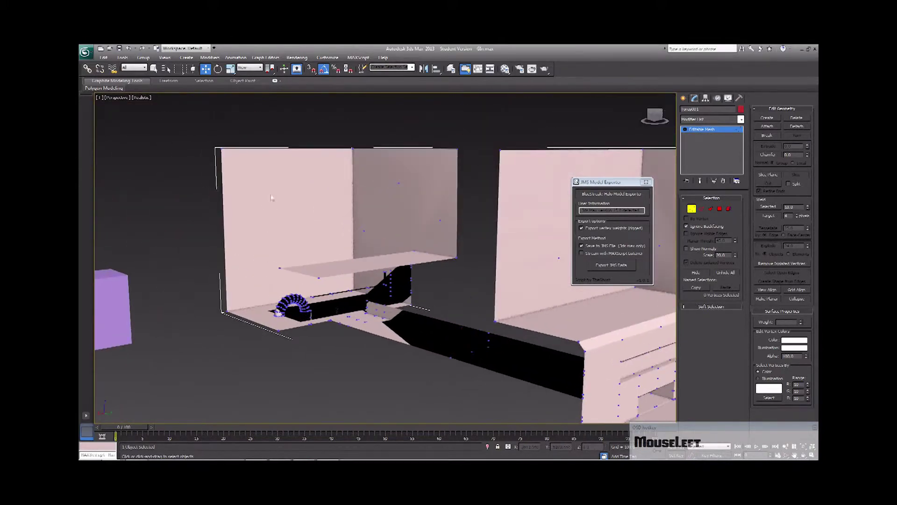
key(F3)
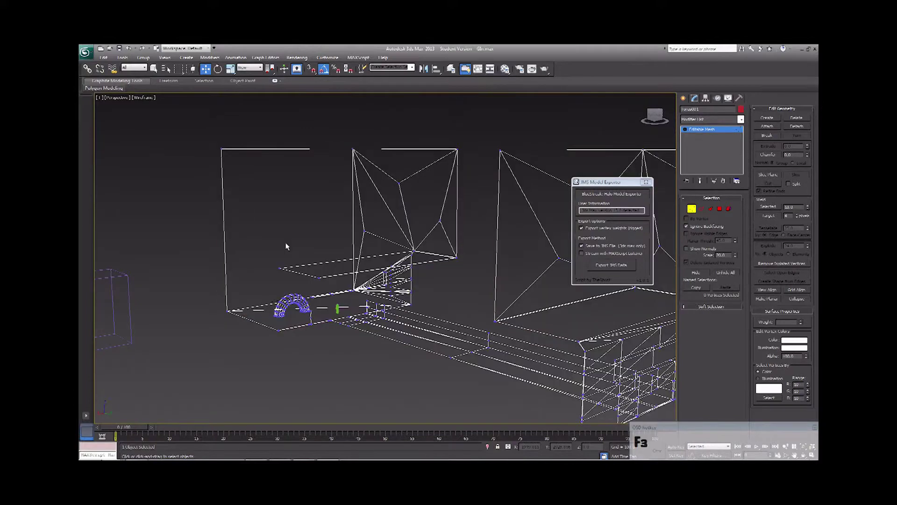
middle_drag(286, 247, 266, 243)
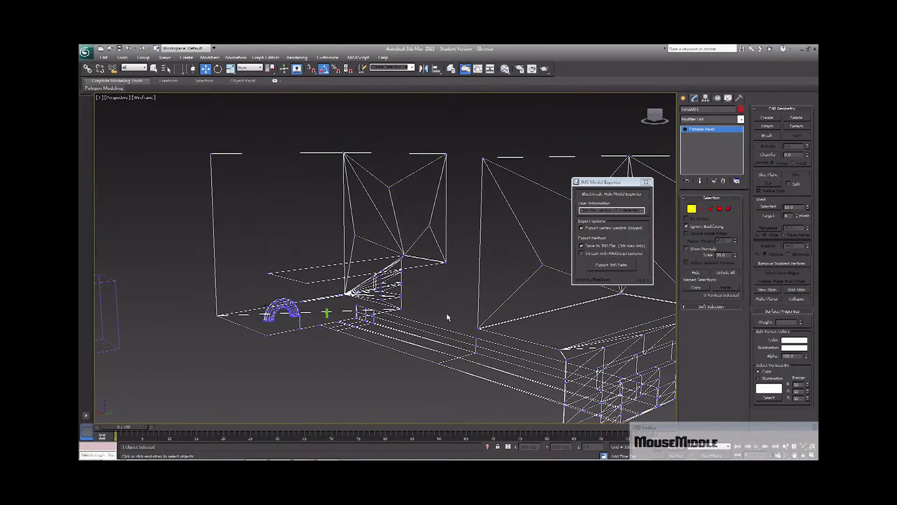
mouse_move(447, 312)
alt+middle_down()
mouse_move(476, 320)
mouse_move(475, 268)
mouse_move(435, 245)
mouse_move(433, 298)
alt+middle_up()
key(F3)
scroll(472, 313, up, 5)
key(F3)
mouse_move(490, 309)
middle_down()
mouse_move(411, 294)
mouse_move(427, 297)
middle_up()
scroll(489, 306, down, 3)
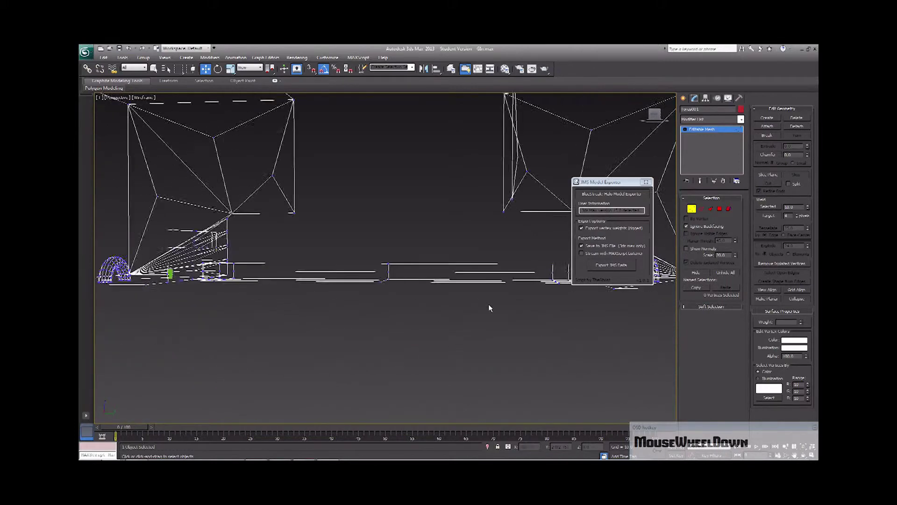
Step: Convert the level mesh to an Editable Poly
right_click(482, 271)
mouse_move(495, 341)
click(563, 351)
middle_drag(565, 353, 475, 289)
scroll(467, 323, up, 2)
scroll(451, 322, up, 5)
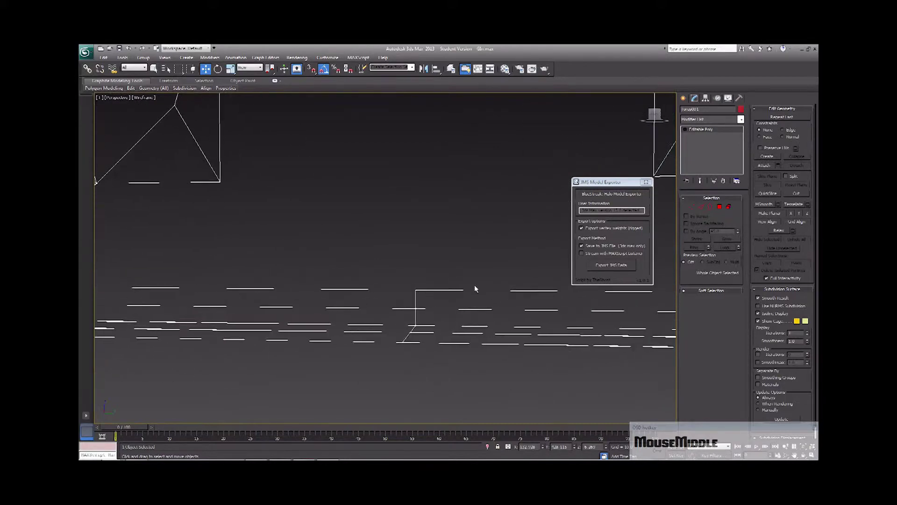
Step: Select the upper and lower polygons of one segment on the long strip's side, with Ignore Backfacing enabled
click(702, 207)
click(469, 289)
middle_drag(477, 306, 420, 311)
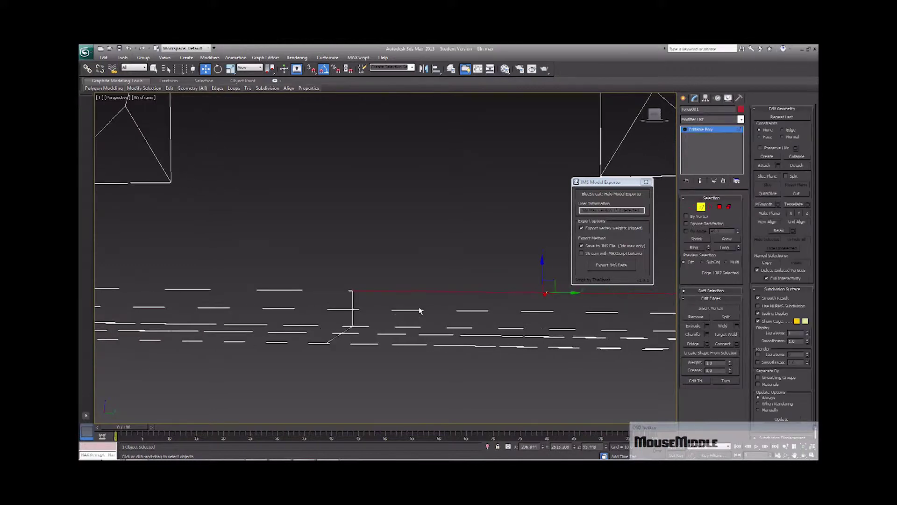
click(719, 208)
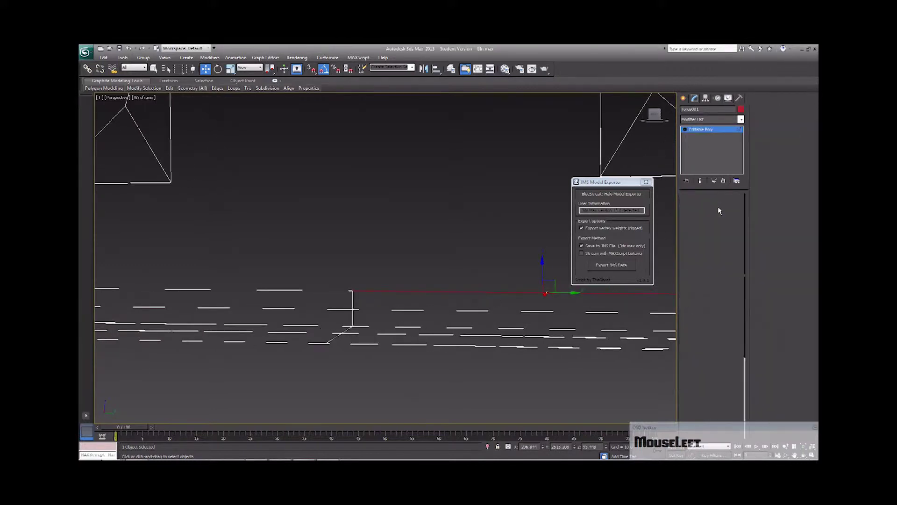
click(372, 311)
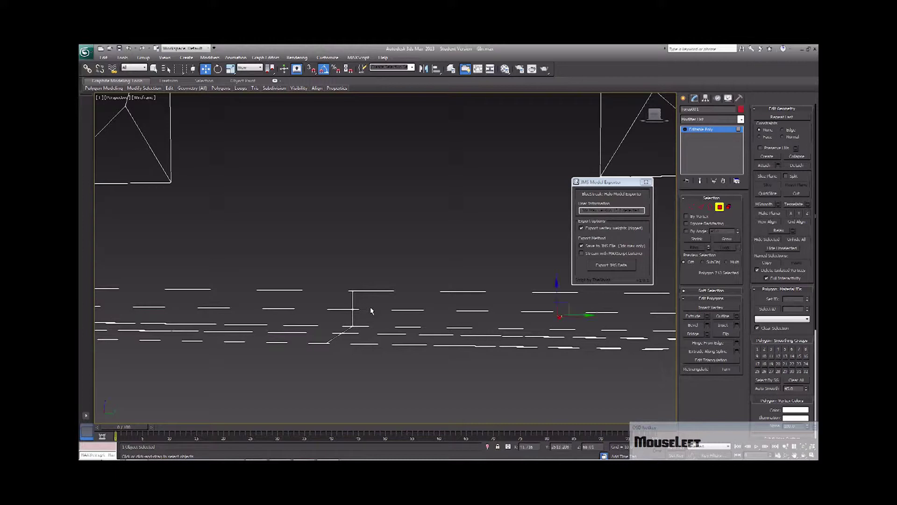
middle_drag(446, 322, 418, 334)
click(687, 224)
click(446, 327)
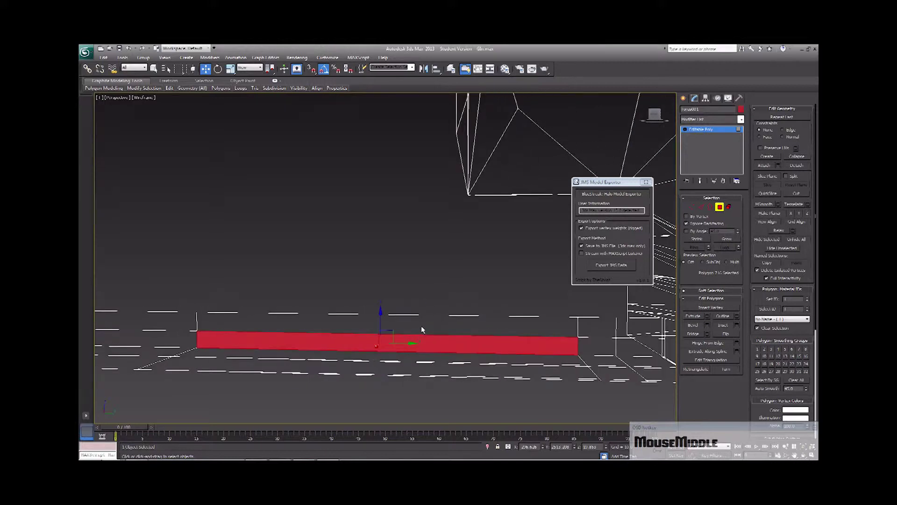
ctrl+click(422, 327)
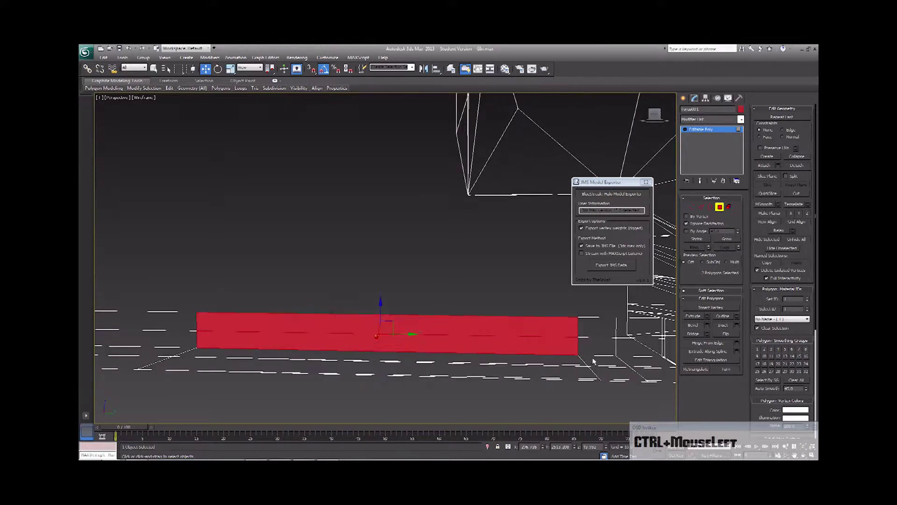
Step: Try a slight freehand inset and an extrusion on the two selected strip polygons
click(727, 326)
drag(476, 328, 494, 349)
mouse_move(494, 349)
middle_down()
mouse_move(475, 349)
mouse_move(493, 363)
middle_up()
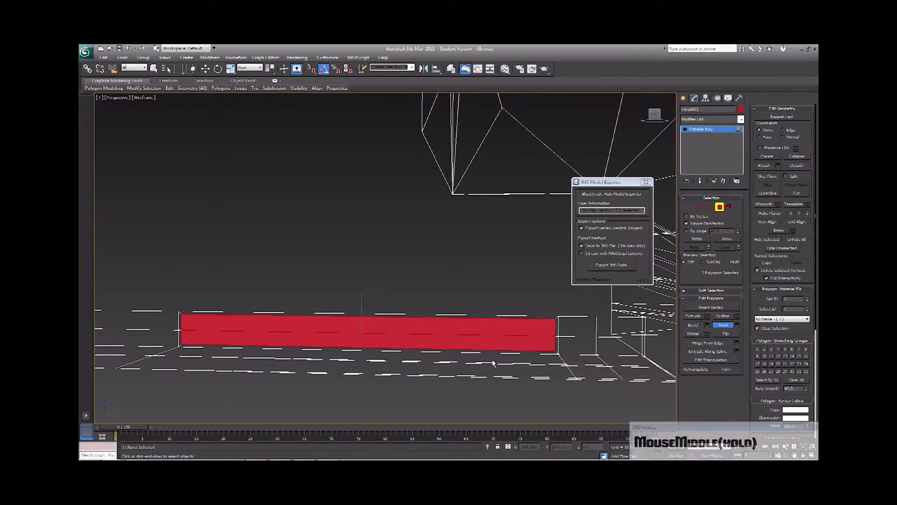
click(706, 316)
drag(461, 339, 463, 339)
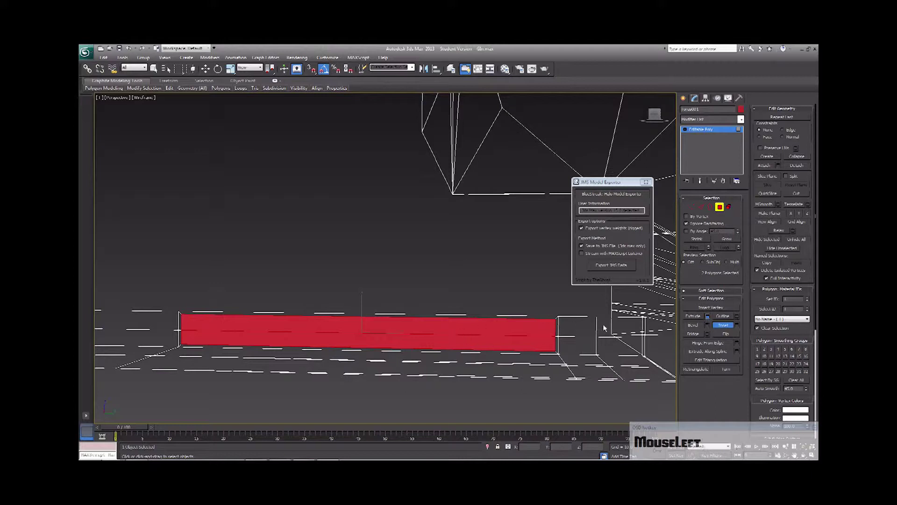
click(707, 317)
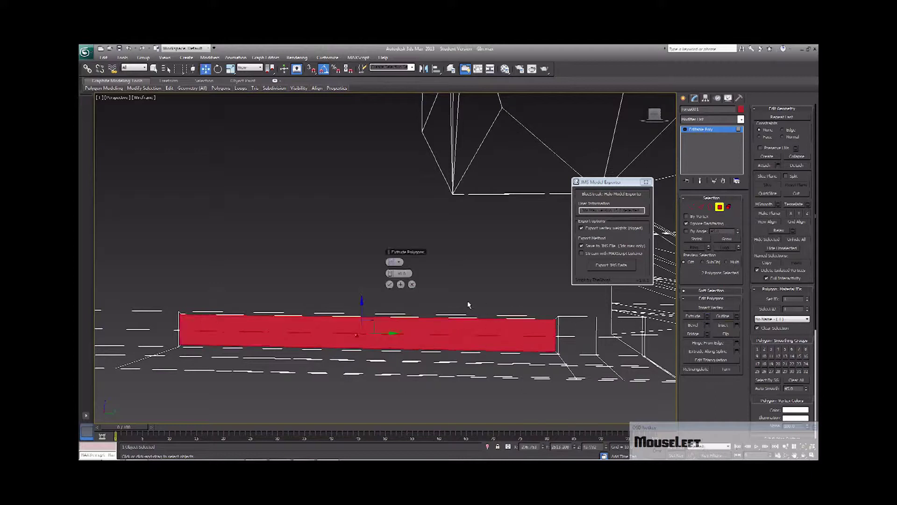
click(412, 284)
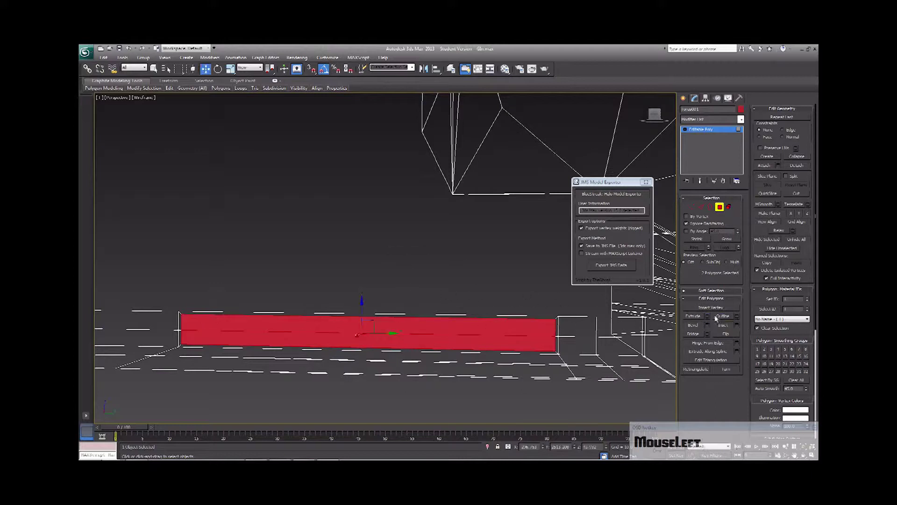
Step: Inset the two selected strip polygons using an exact Inset amount
click(736, 325)
drag(395, 277, 402, 276)
key(BackSpace)
key(Return)
click(389, 285)
Step: Inset the pair of polygons on the adjacent strip segment by the same amount
middle_drag(391, 289, 386, 311)
ctrl+click(385, 317)
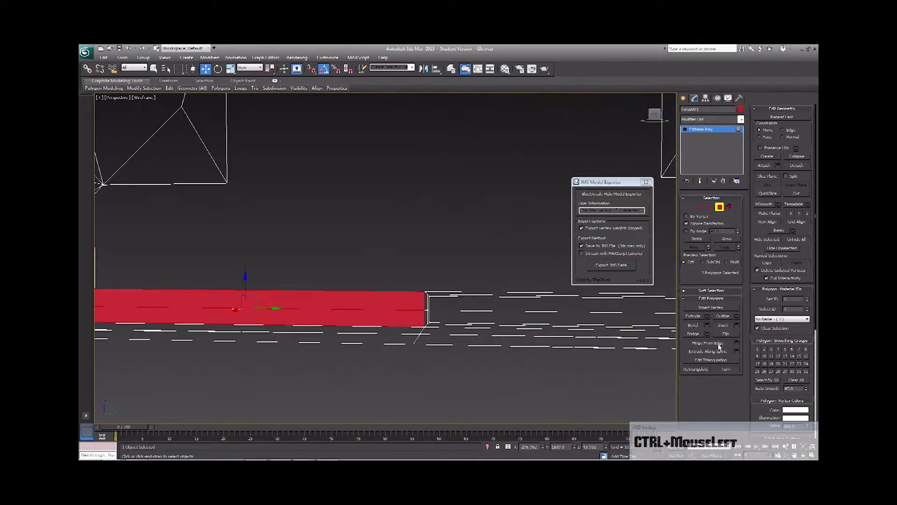
click(738, 325)
click(390, 284)
middle_drag(430, 282, 411, 278)
click(413, 279)
middle_drag(407, 315, 389, 315)
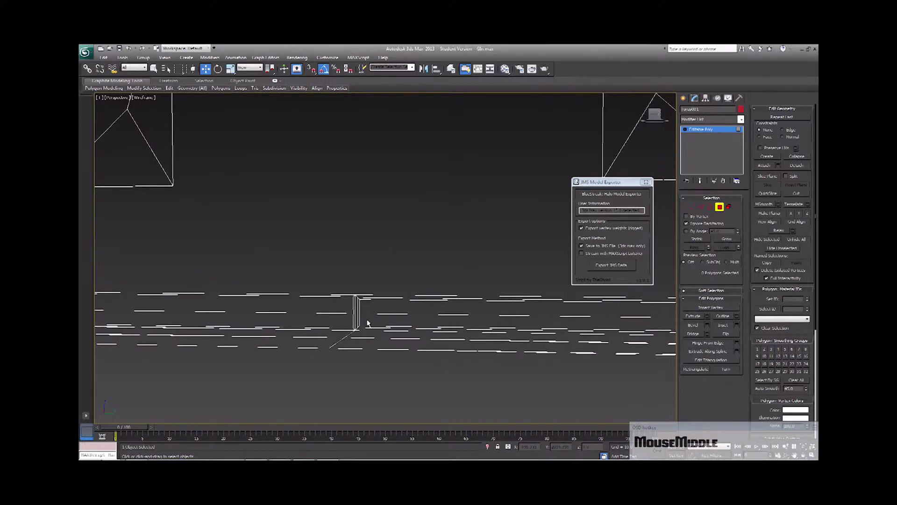
Step: Undo the insets on both strip segments, back to the first segment's selected pair of polygons
click(345, 312)
key(ctrl+z)
key(ctrl+z)
key(ctrl+z)
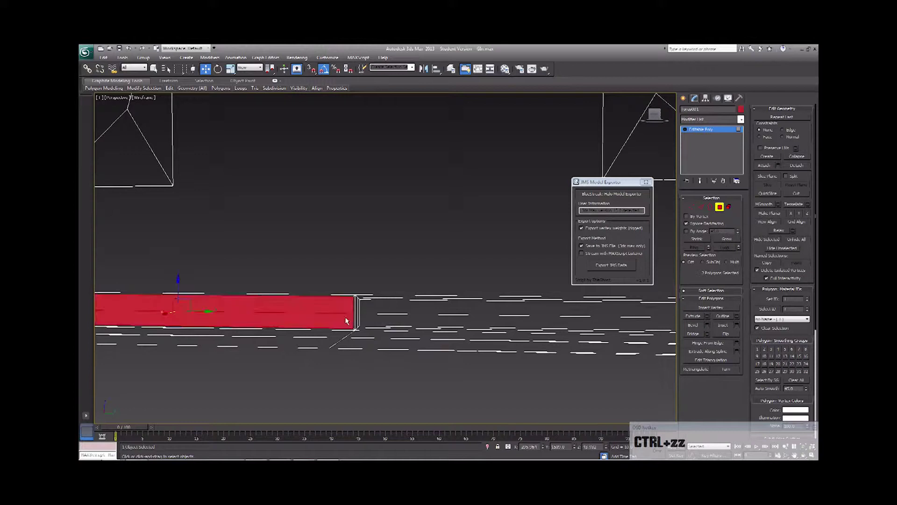
key(ctrl+z)
key(ctrl+z)
key(ctrl+z)
key(ctrl+z)
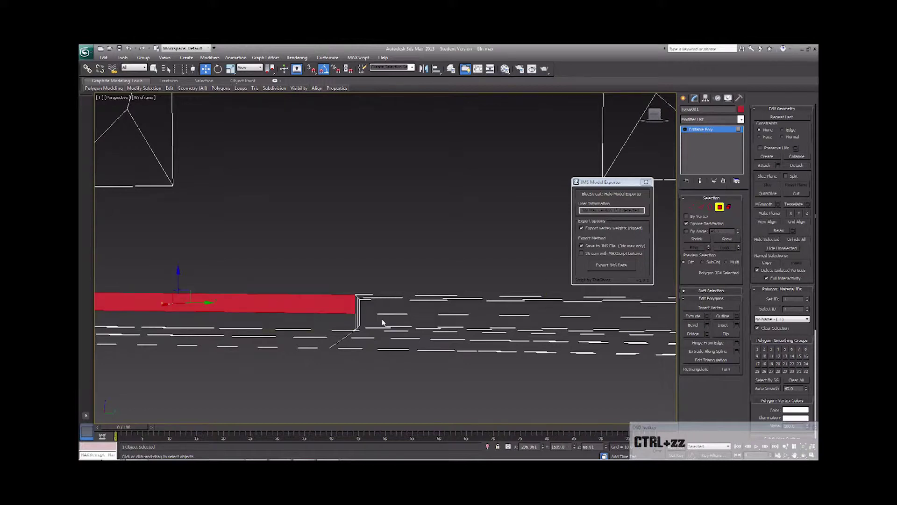
key(z)
key(ctrl+z)
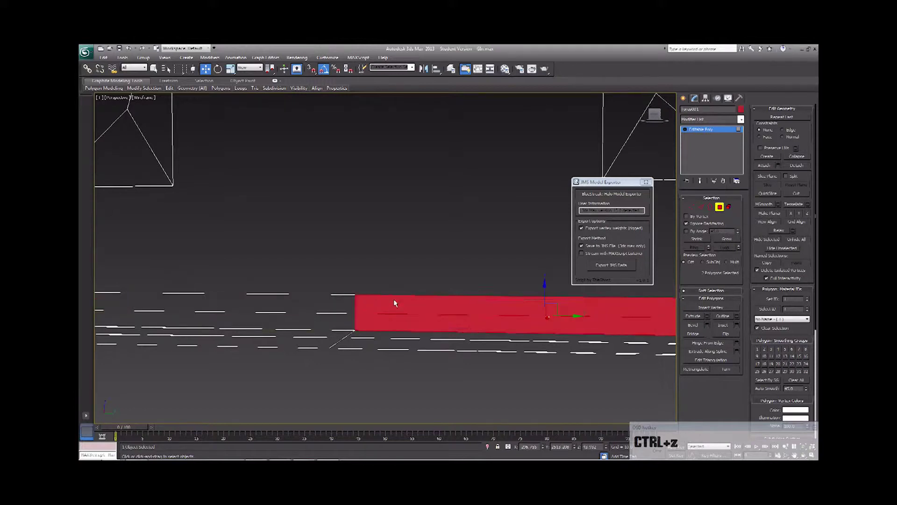
Step: Inset the first strip segment's two polygons again and inset the adjacent segment's pair by the same amount
click(738, 325)
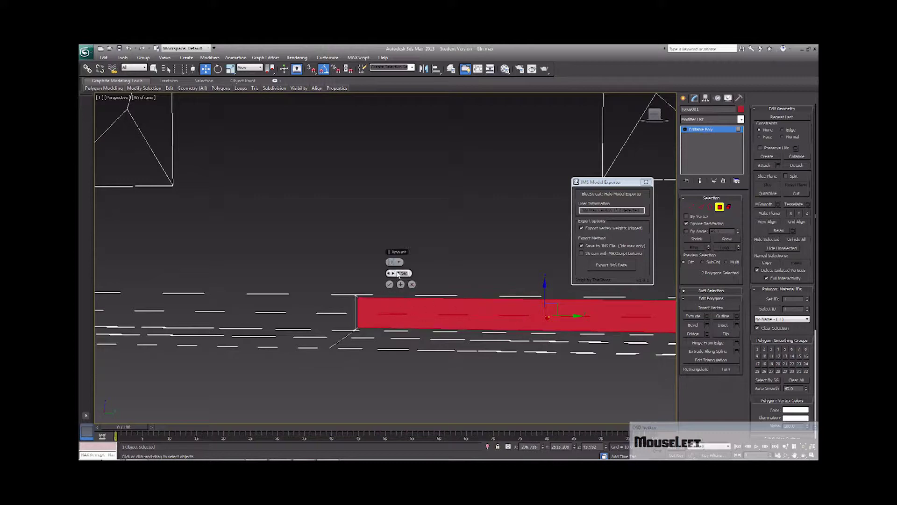
key(Return)
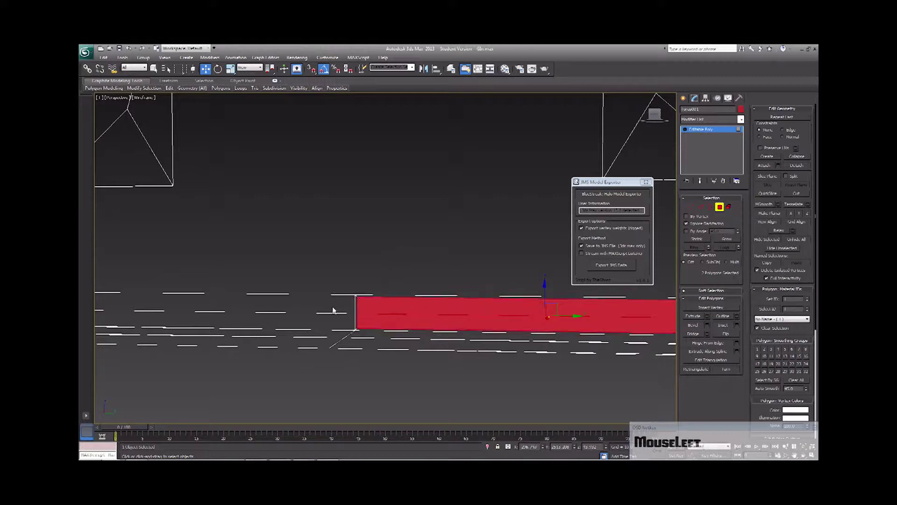
click(333, 311)
ctrl+click(330, 318)
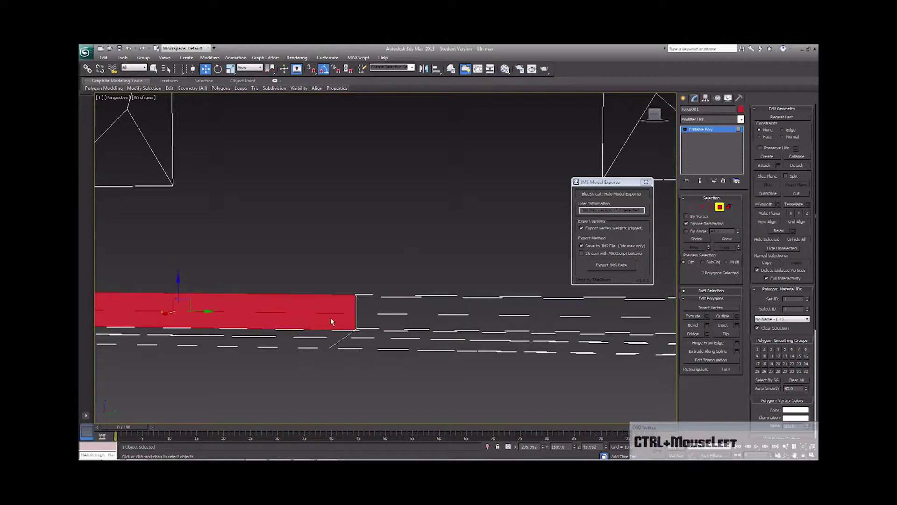
click(737, 325)
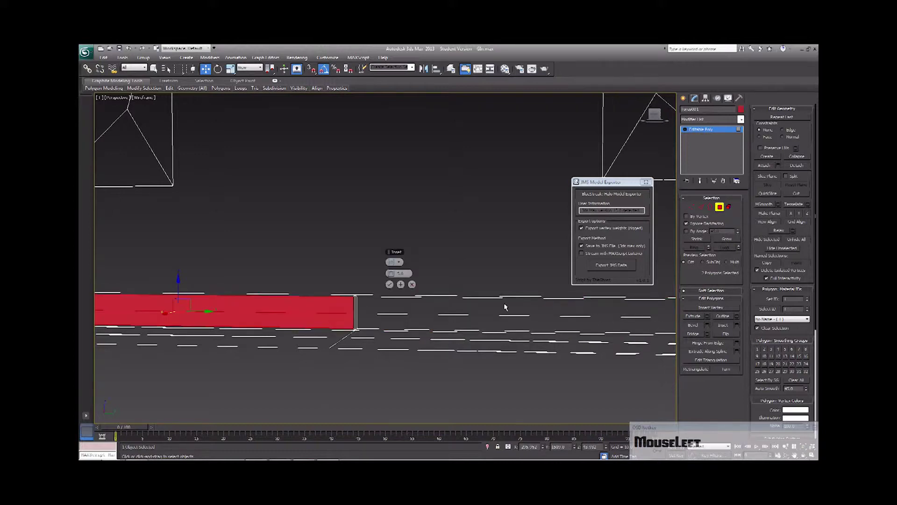
click(398, 290)
middle_drag(415, 294, 335, 296)
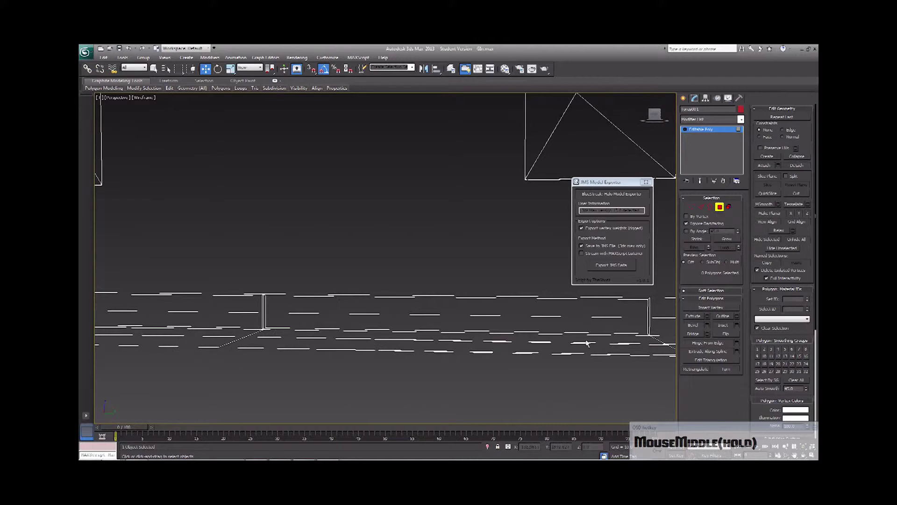
middle_drag(587, 343, 510, 327)
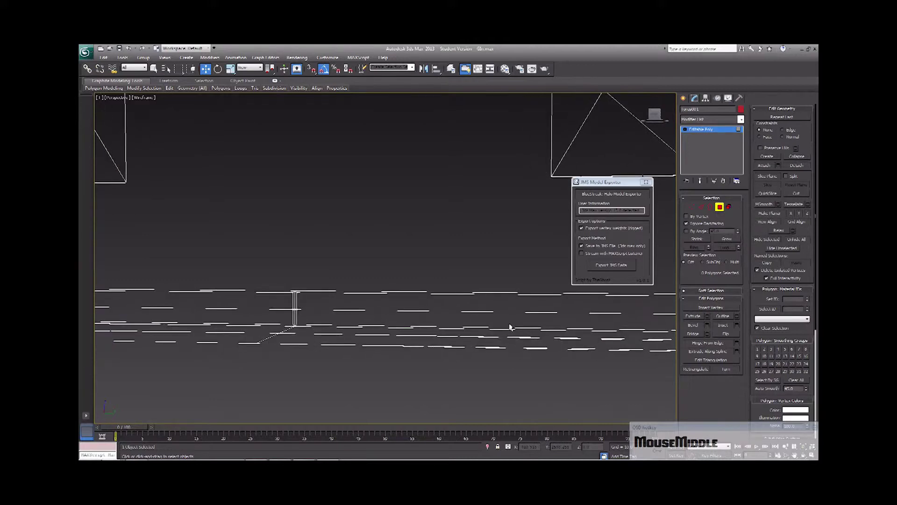
key(F3)
key(F3)
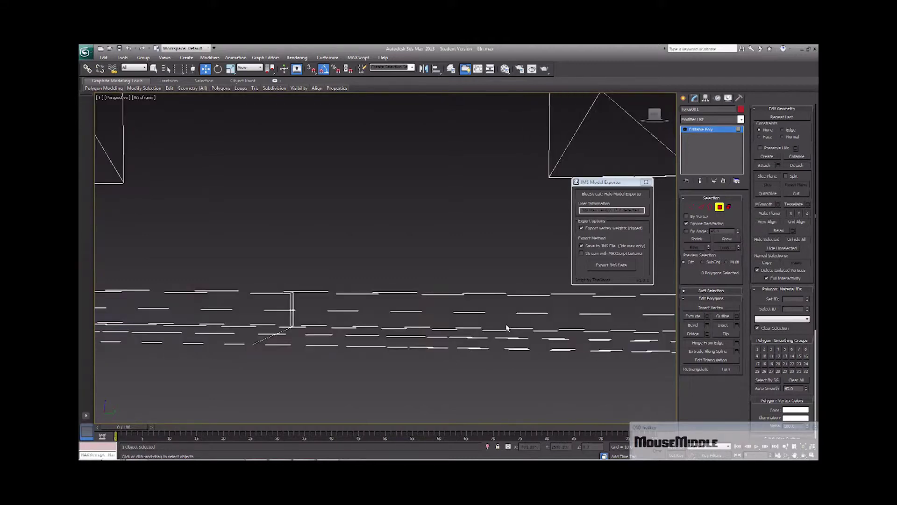
Step: Select the four inset polygons across both strip segments and bevel them inward with negative height and outline values
middle_drag(506, 327, 472, 341)
click(472, 341)
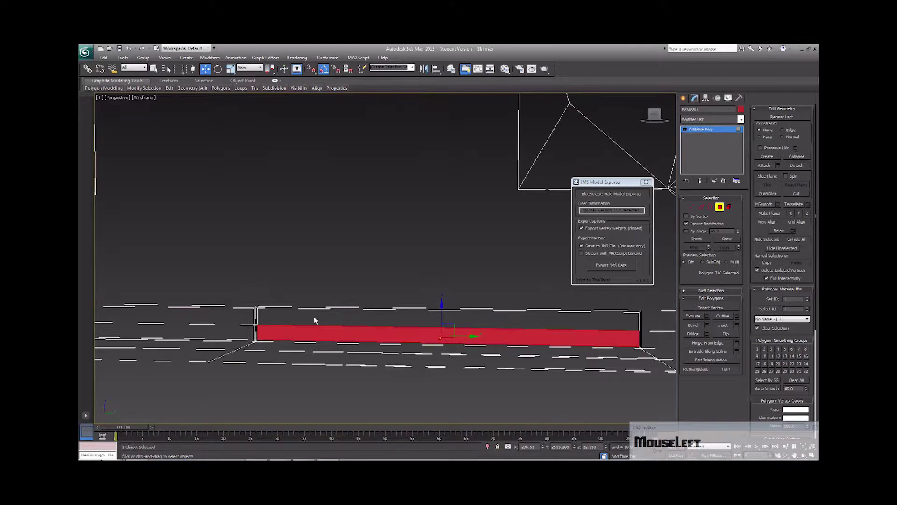
ctrl+click(223, 331)
middle_drag(285, 325, 331, 331)
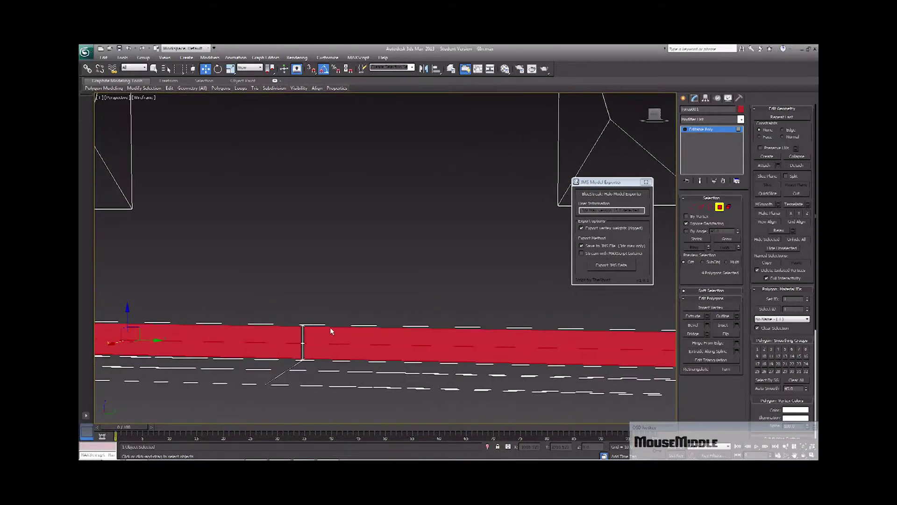
click(708, 325)
mouse_move(391, 284)
mouse_down()
mouse_move(363, 289)
mouse_move(377, 273)
mouse_move(327, 277)
mouse_up()
key(F3)
mouse_move(411, 299)
alt+middle_down()
mouse_move(430, 312)
mouse_move(411, 309)
mouse_move(459, 307)
mouse_move(381, 304)
mouse_move(401, 304)
alt+middle_up()
click(430, 301)
key(ctrl+z)
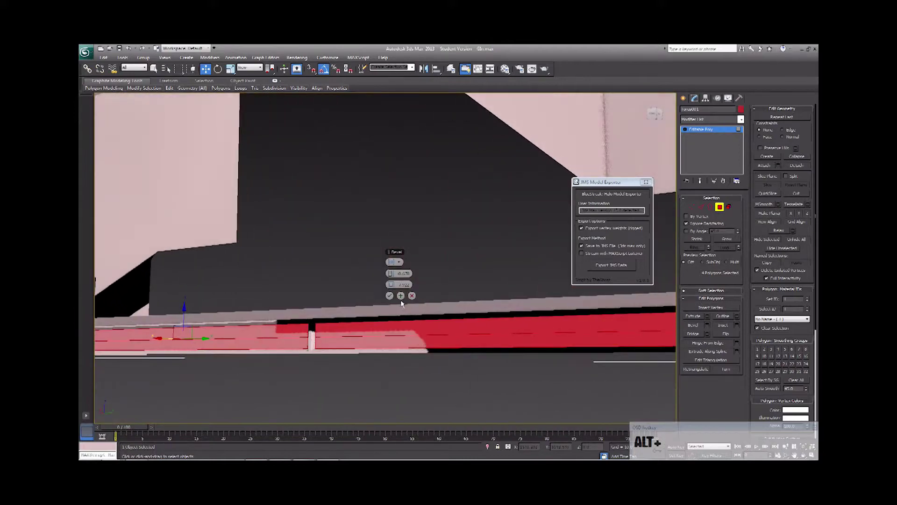
click(391, 298)
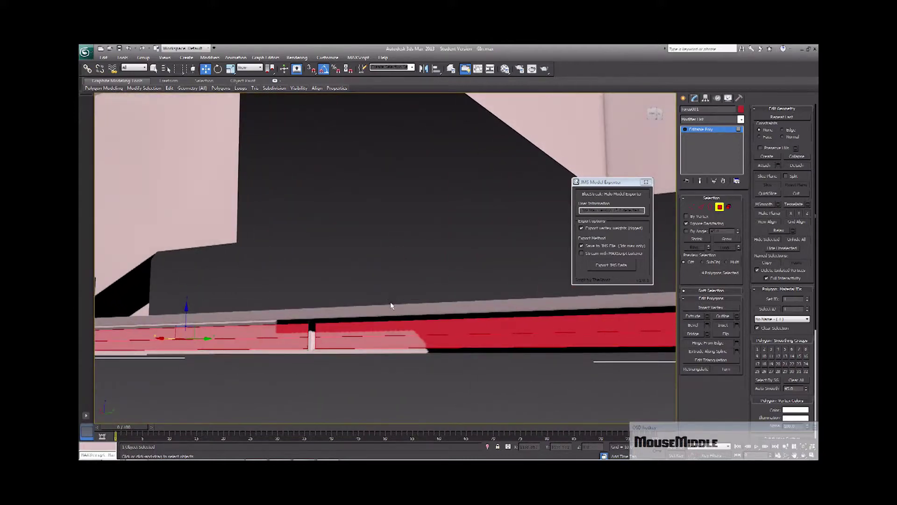
click(390, 293)
alt+middle_drag(391, 293, 625, 327)
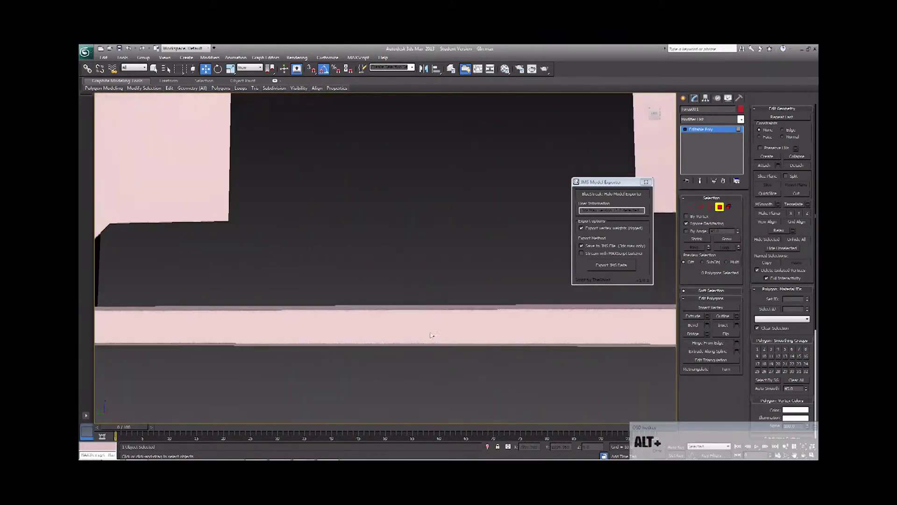
Step: Select the four polygons across the two adjoining segments of the strip's side and adjust their Outline amount
middle_drag(431, 334, 455, 339)
click(423, 336)
ctrl+click(422, 322)
ctrl+click(476, 324)
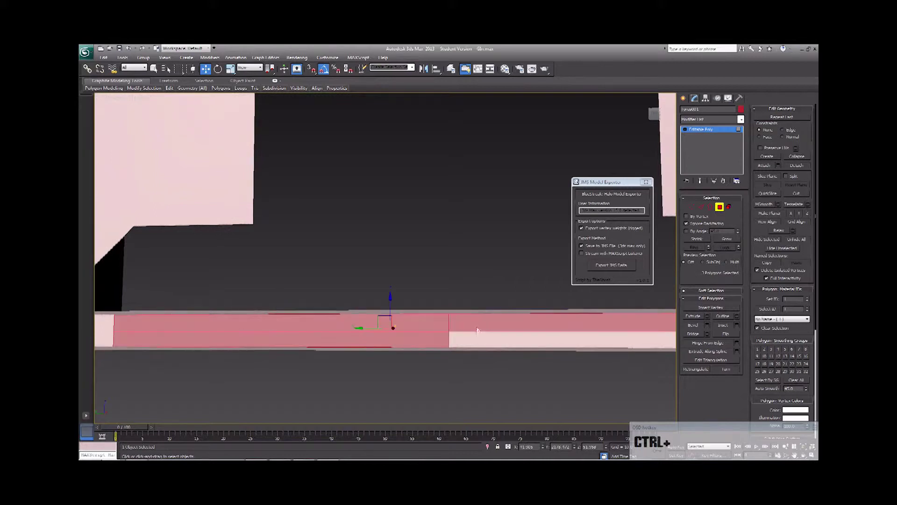
ctrl+click(538, 340)
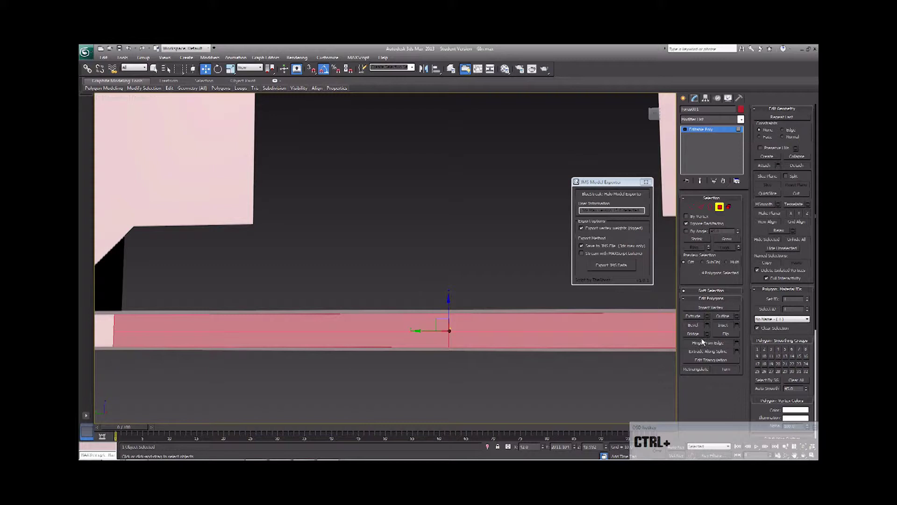
click(737, 316)
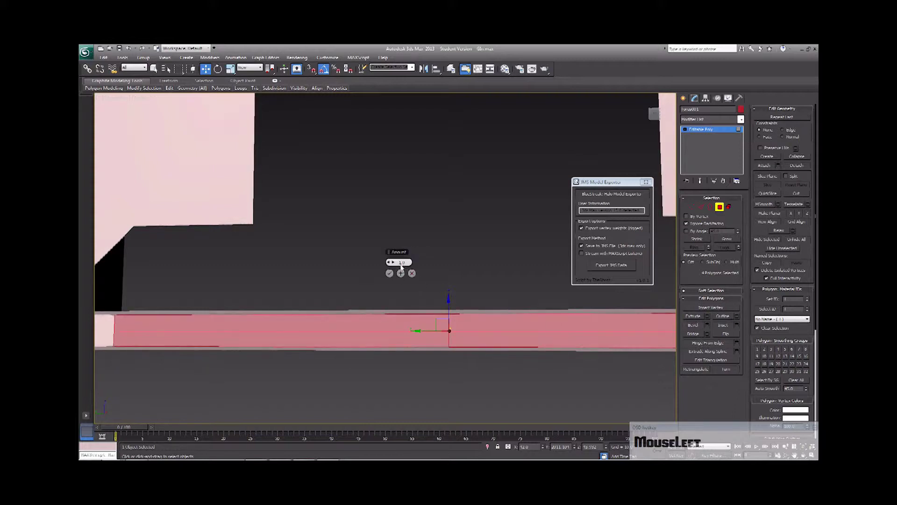
drag(401, 266, 505, 274)
scroll(504, 275, down, 3)
middle_drag(418, 286, 443, 298)
alt+middle_drag(430, 301, 428, 329)
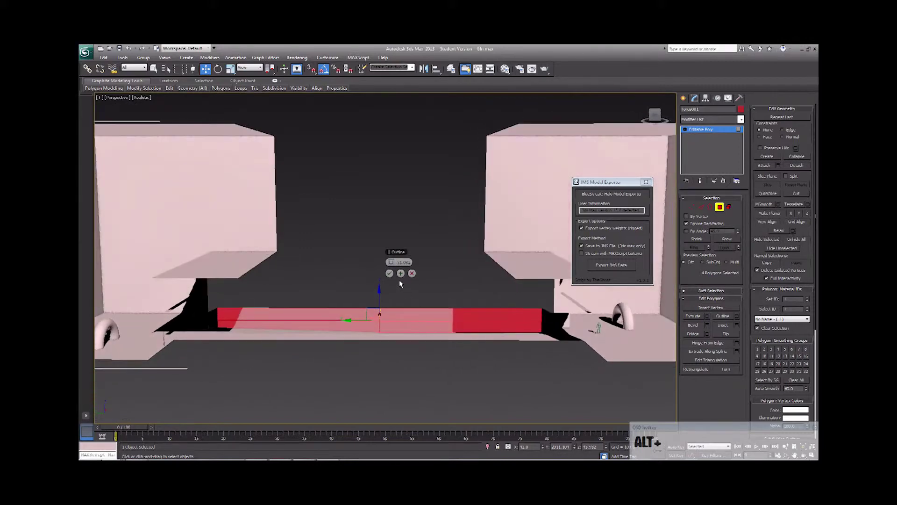
click(400, 263)
mouse_move(399, 264)
mouse_down()
mouse_move(427, 266)
mouse_move(405, 270)
mouse_up()
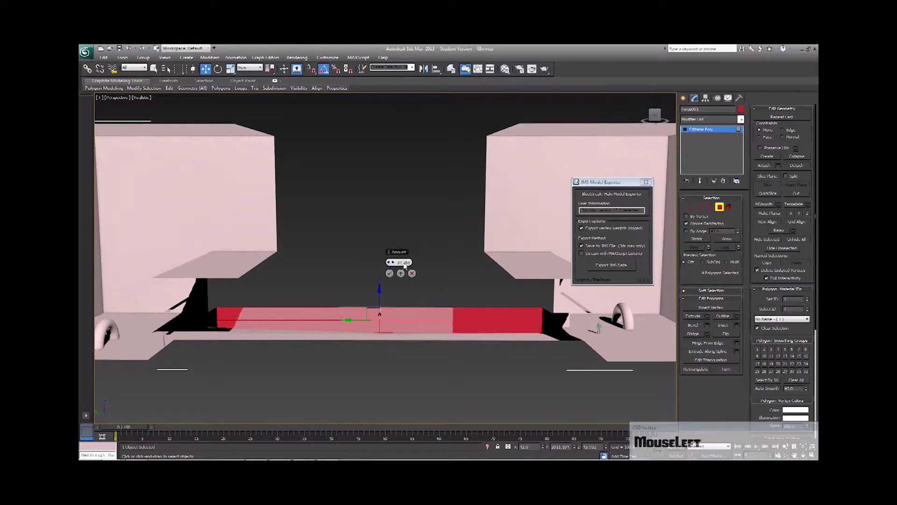
key(Return)
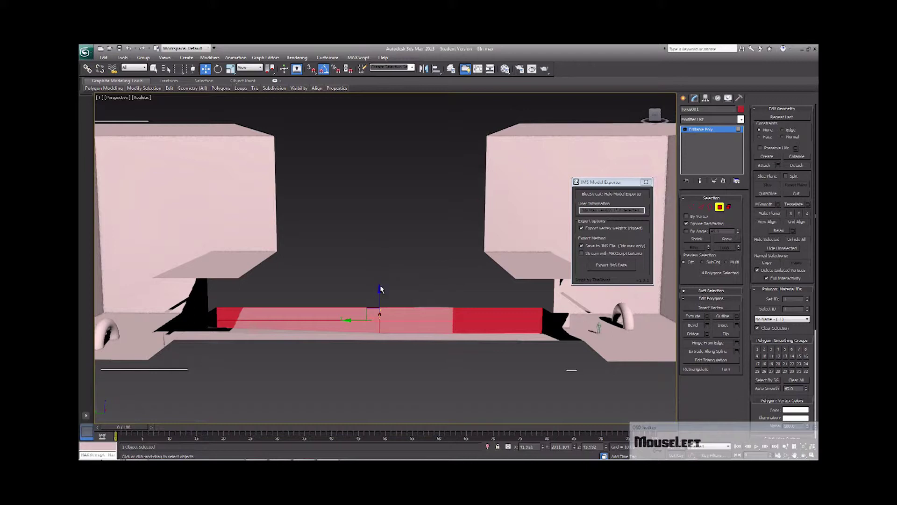
Step: Raise the four outlined polygons slightly and extrude them with a negative height
drag(380, 290, 379, 286)
mouse_move(390, 279)
alt+middle_down()
mouse_move(379, 244)
mouse_move(416, 257)
mouse_move(411, 271)
mouse_move(419, 249)
mouse_move(395, 252)
mouse_move(390, 285)
alt+middle_up()
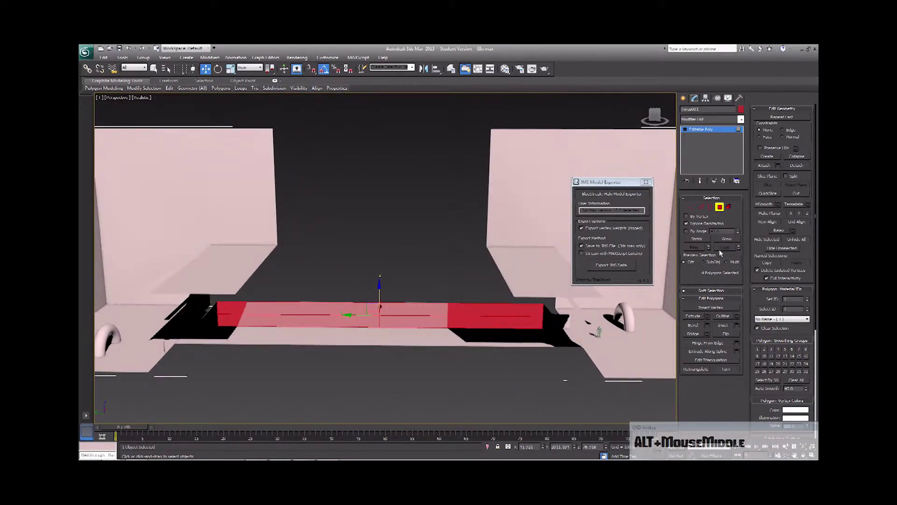
click(707, 317)
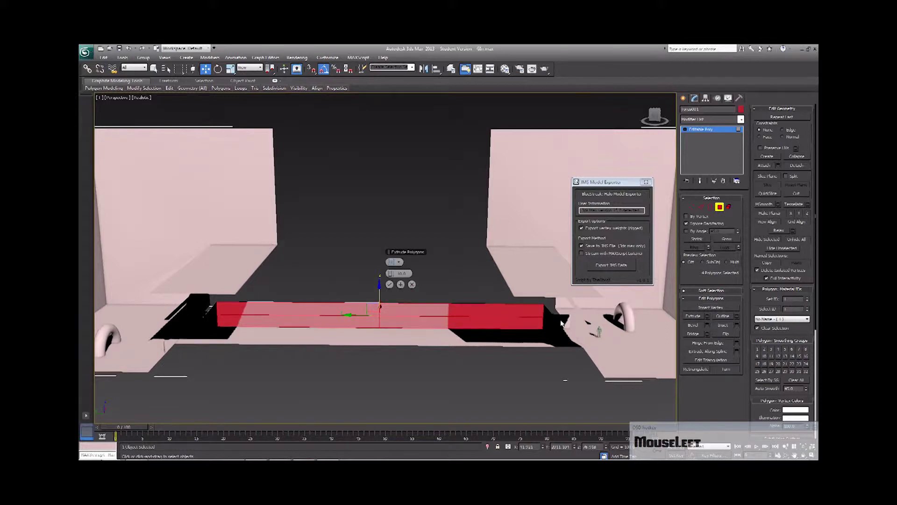
drag(400, 273, 401, 284)
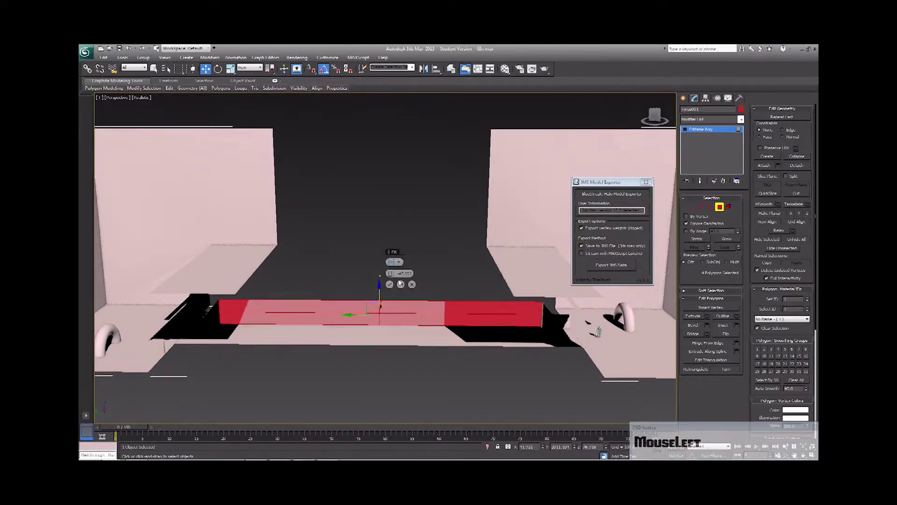
alt+middle_drag(439, 270, 393, 339)
key(e)
click(389, 285)
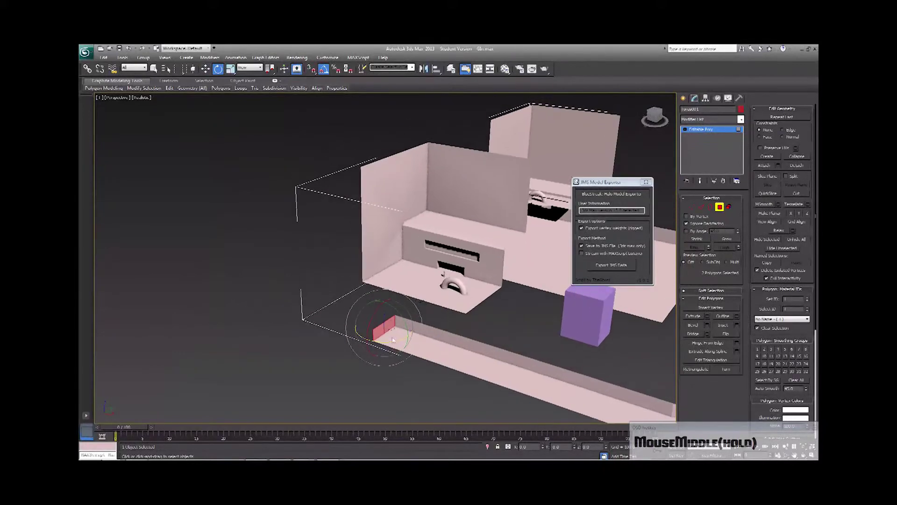
click(706, 316)
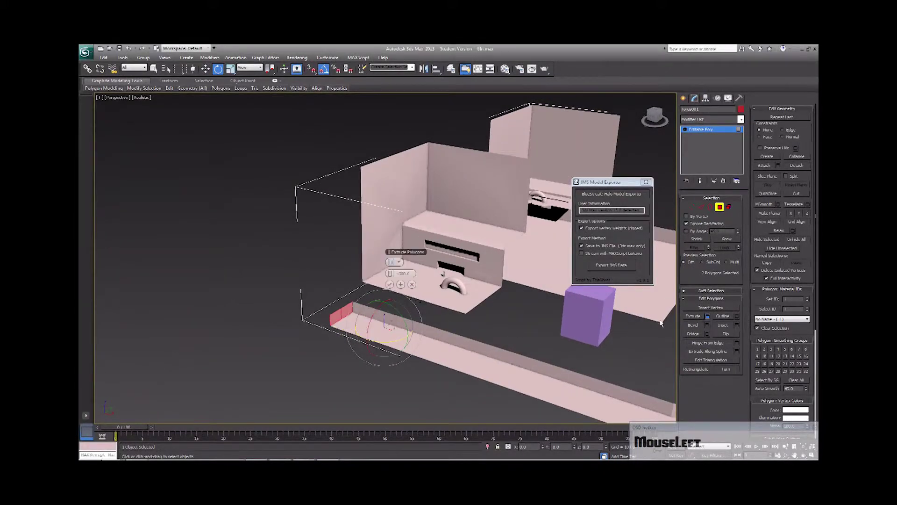
click(390, 284)
mouse_move(340, 330)
mouse_down()
mouse_move(305, 326)
mouse_move(327, 328)
mouse_up()
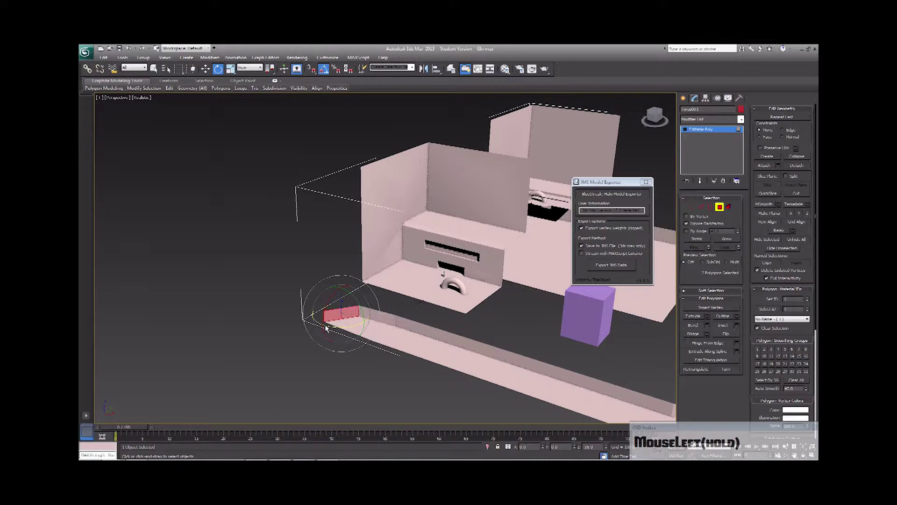
key(ctrl+z)
key(ctrl+z)
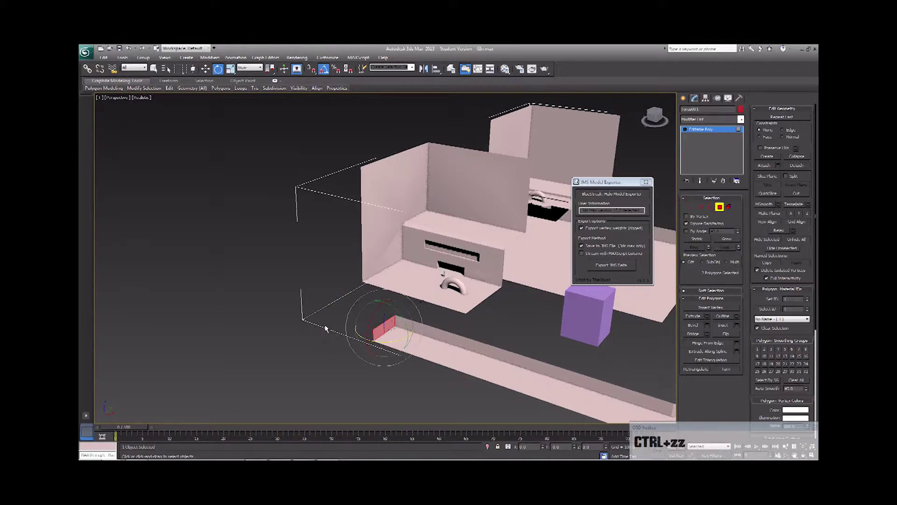
Step: Alternately rotate and extrude the two polygons at the strip's end twice, curving the strip around toward the walled alcove
drag(394, 346, 377, 346)
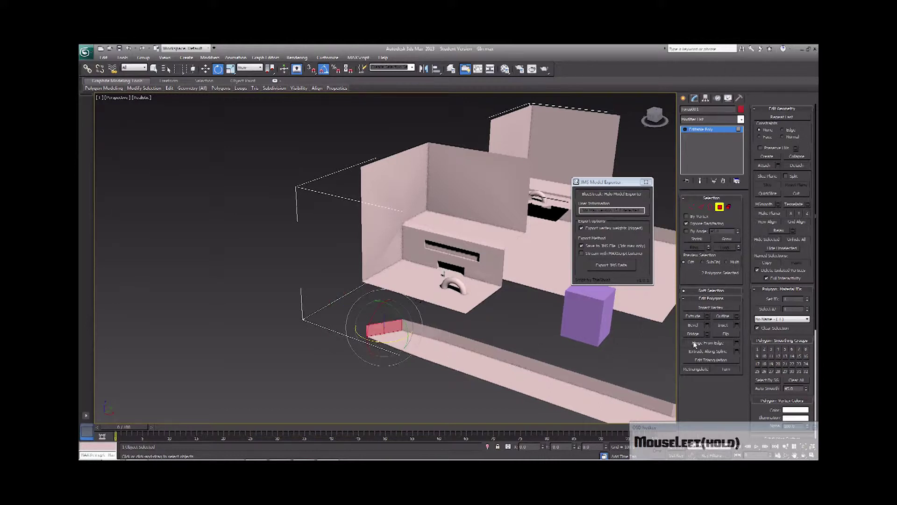
click(708, 316)
click(391, 285)
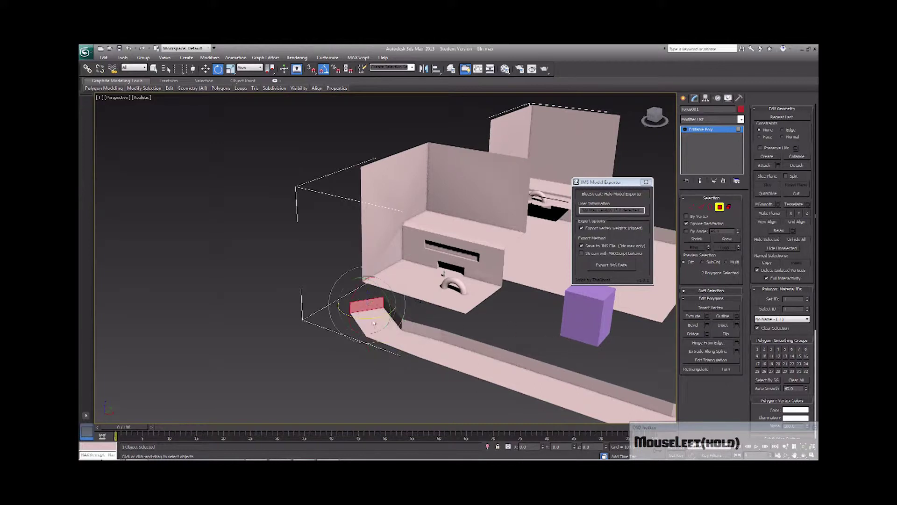
drag(367, 322, 354, 319)
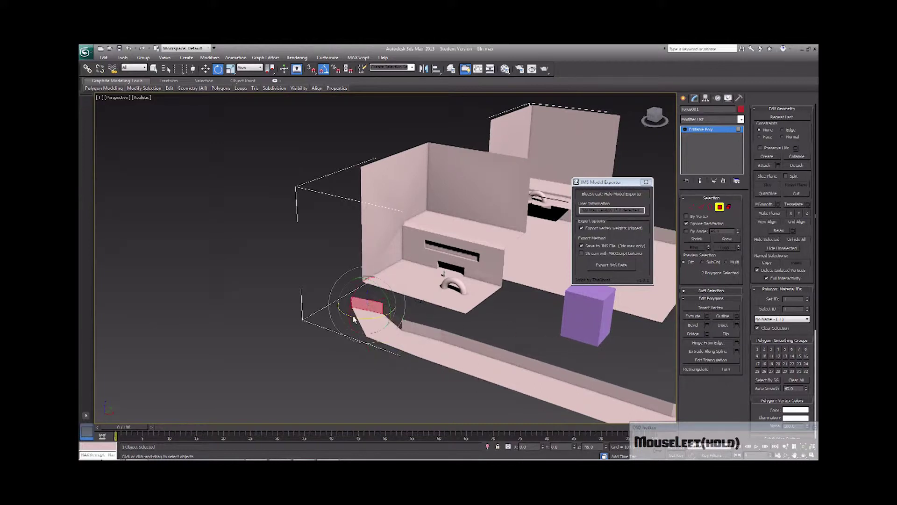
click(707, 316)
click(390, 285)
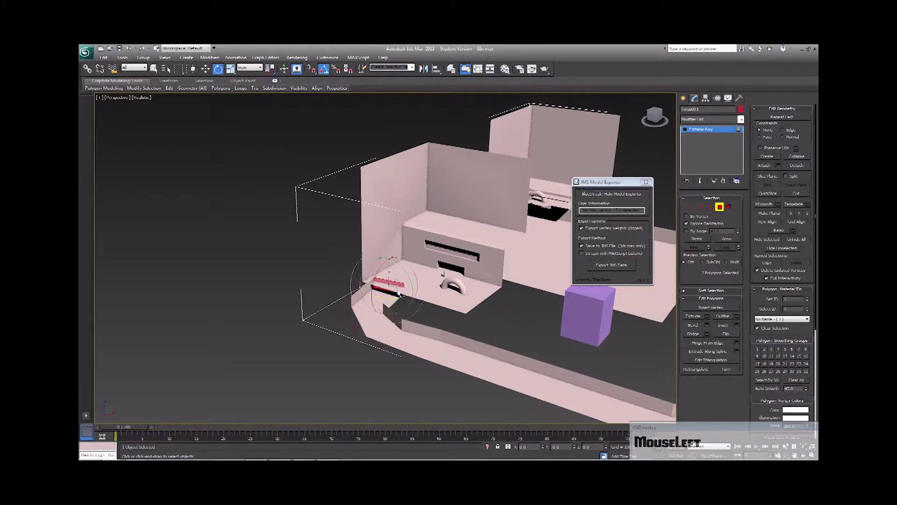
Step: Move the curved strip's end polygons horizontally until they line up with the alcove's outer wall
alt+middle_drag(420, 308, 501, 310)
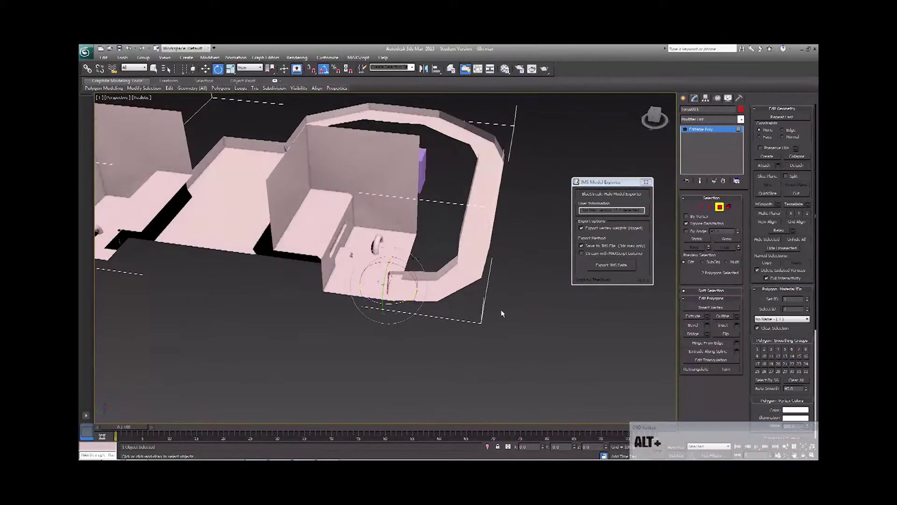
key(w)
drag(366, 286, 383, 291)
key(e)
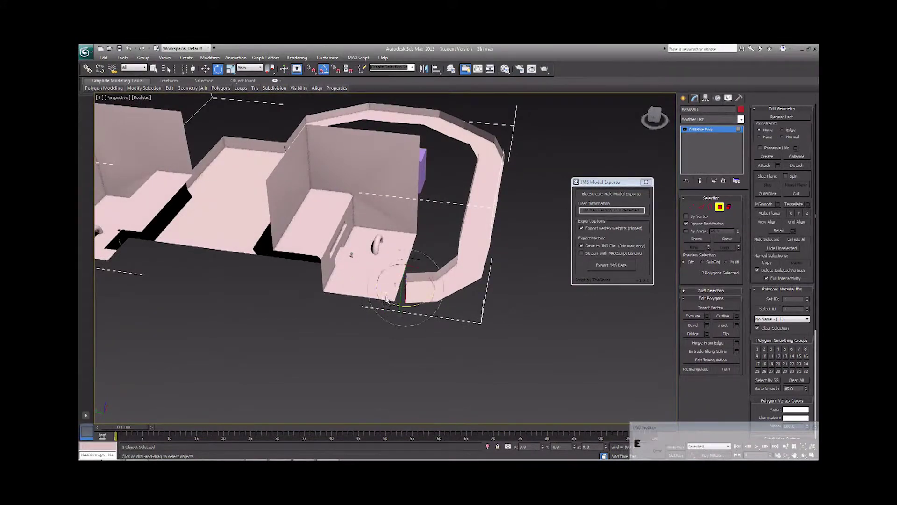
click(407, 310)
alt+middle_drag(458, 323, 414, 274)
key(alt+w)
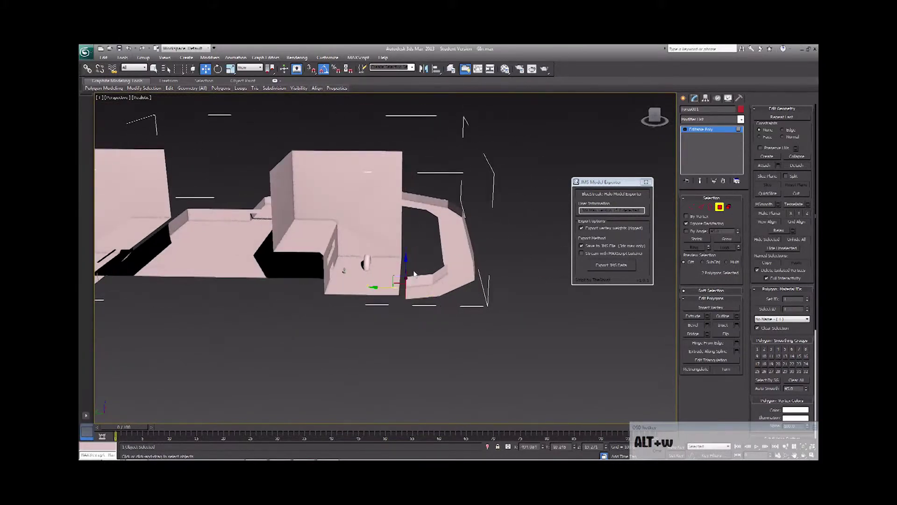
drag(406, 265, 379, 284)
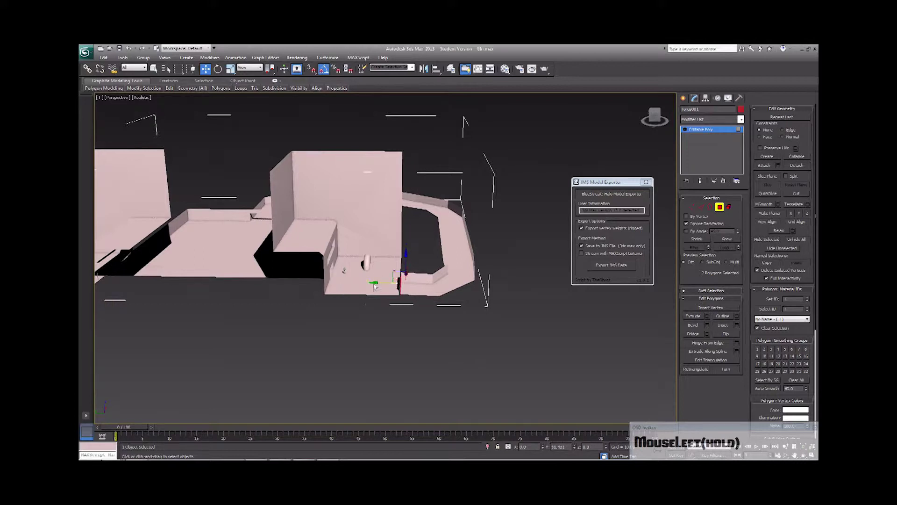
Step: Fine-tune the strip's end position against the alcove wall, checking the alignment in wireframe and shaded display
alt+middle_drag(374, 286, 352, 291)
click(400, 263)
alt+middle_drag(404, 269, 399, 311)
scroll(415, 288, up, 3)
key(F3)
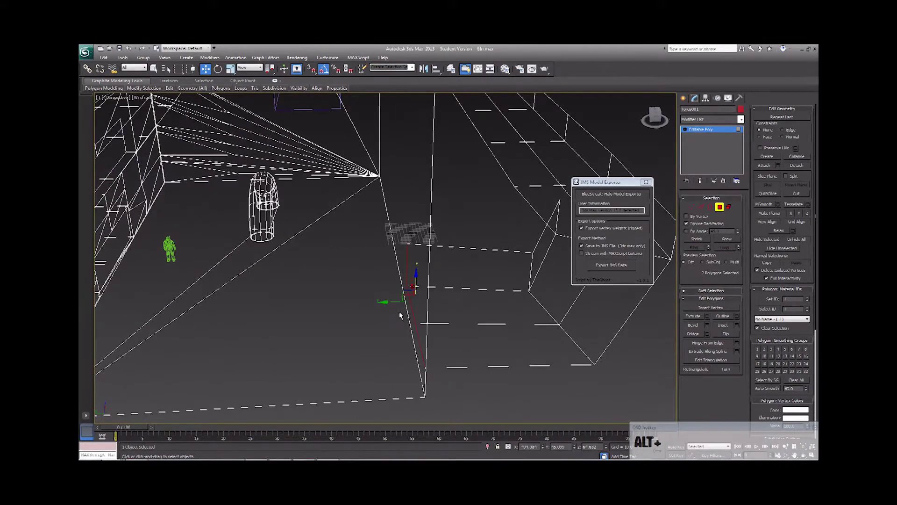
drag(387, 302, 380, 306)
key(F3)
mouse_move(380, 306)
alt+middle_down()
mouse_move(421, 314)
mouse_move(488, 306)
mouse_move(419, 307)
mouse_move(444, 318)
mouse_move(433, 322)
mouse_move(377, 306)
alt+middle_up()
click(377, 306)
drag(378, 306, 375, 302)
Step: Connect the alcove wall's upper and lower horizontal edges with two vertical edges, adjusting pinch and slide to match the strip's width
mouse_move(374, 301)
alt+middle_down()
mouse_move(442, 302)
mouse_move(521, 353)
mouse_move(479, 336)
alt+middle_up()
scroll(521, 353, down, 2)
key(F3)
click(456, 330)
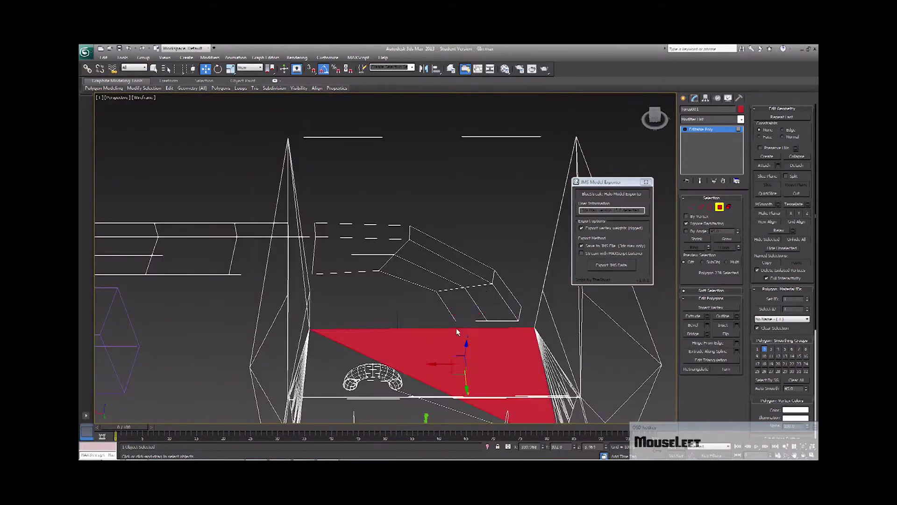
click(701, 207)
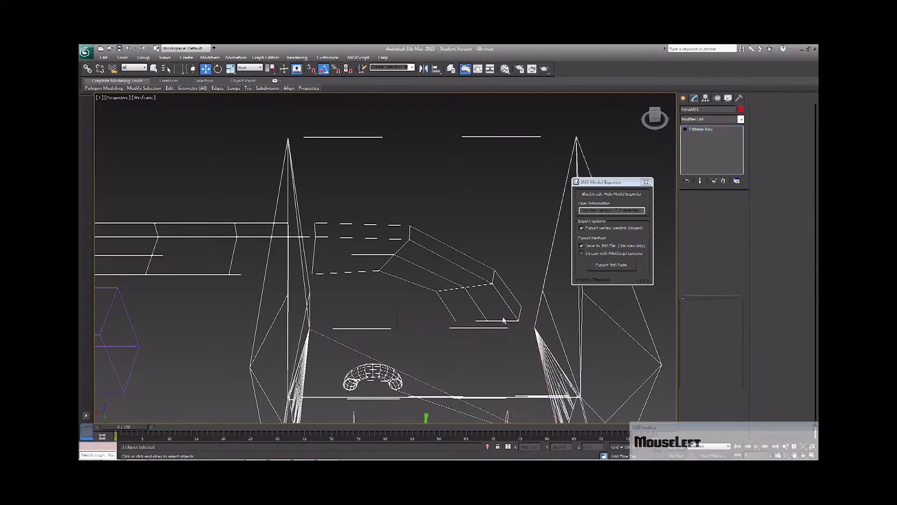
click(505, 329)
ctrl+click(442, 137)
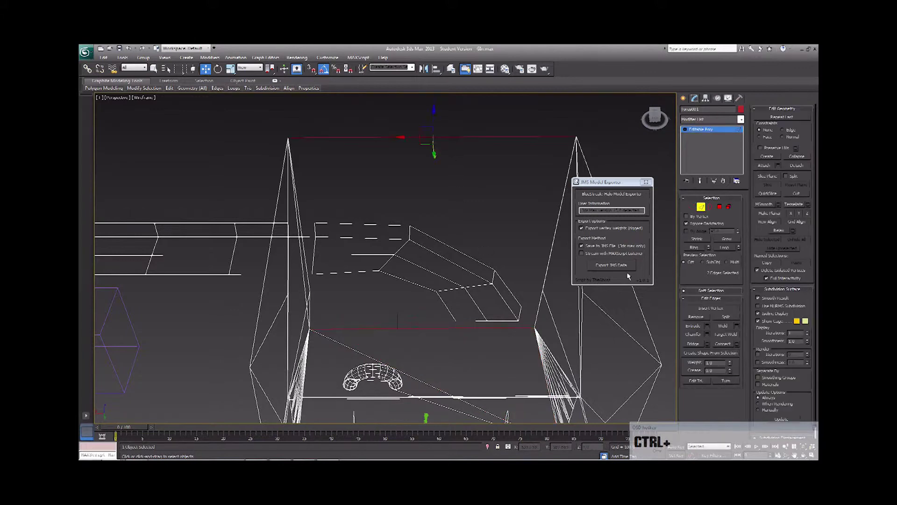
click(737, 345)
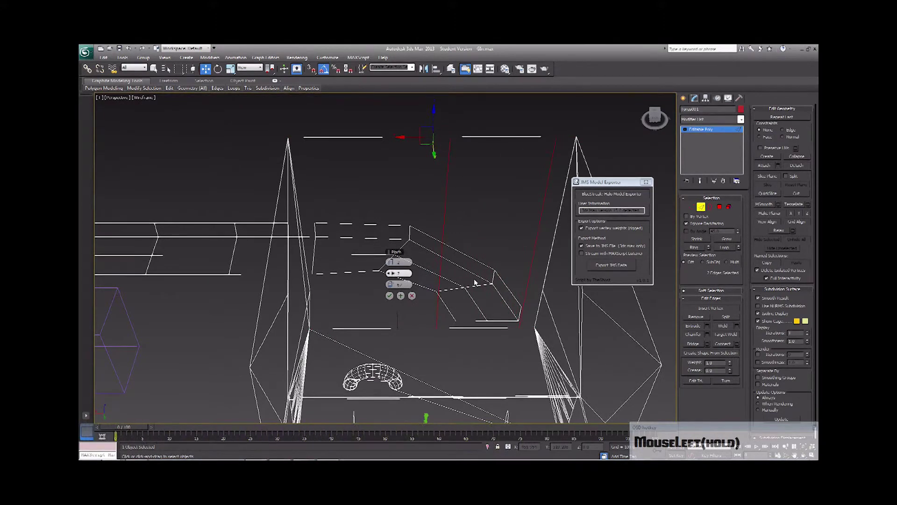
click(392, 276)
click(394, 285)
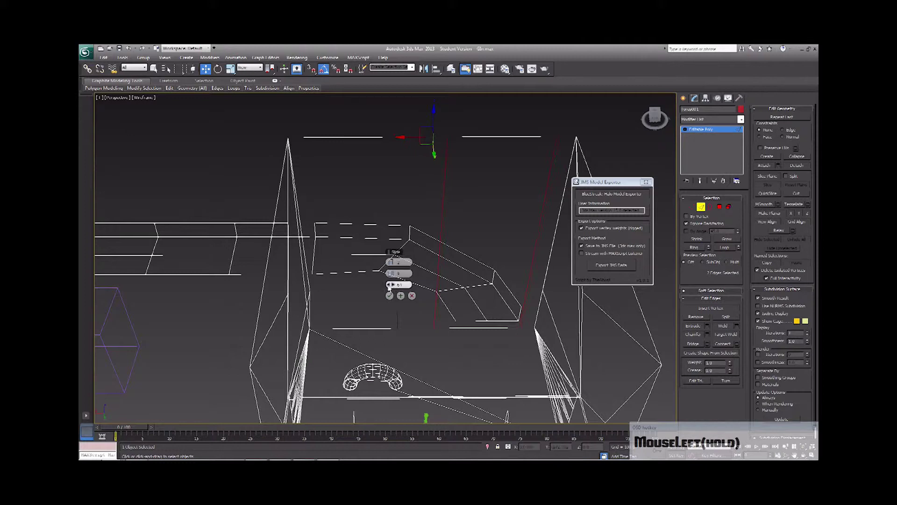
click(389, 296)
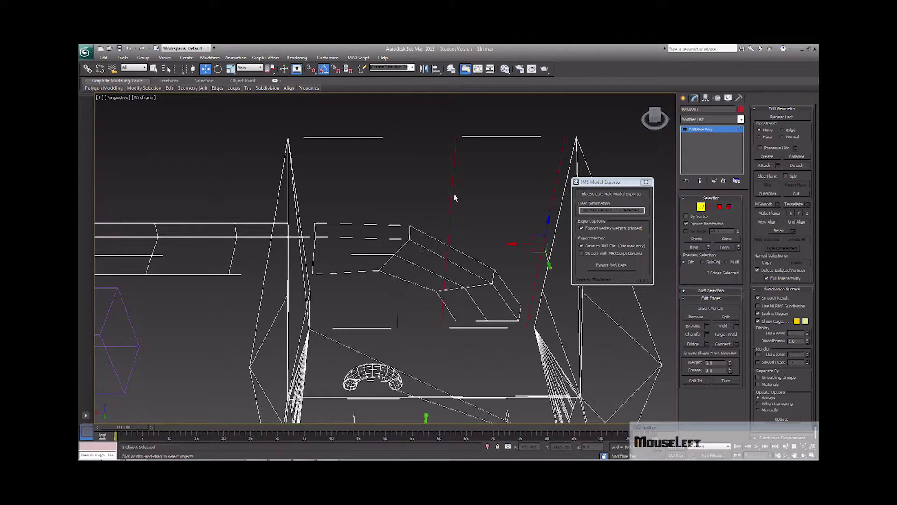
Step: Connect the two new vertical wall edges horizontally, adjusting pinch and slide to bring the cut down near the strip's height
click(736, 345)
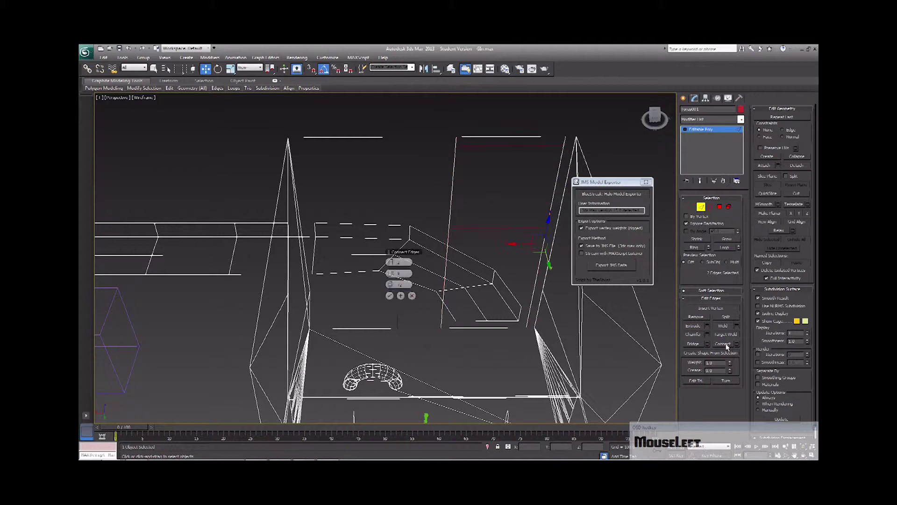
drag(389, 272, 348, 284)
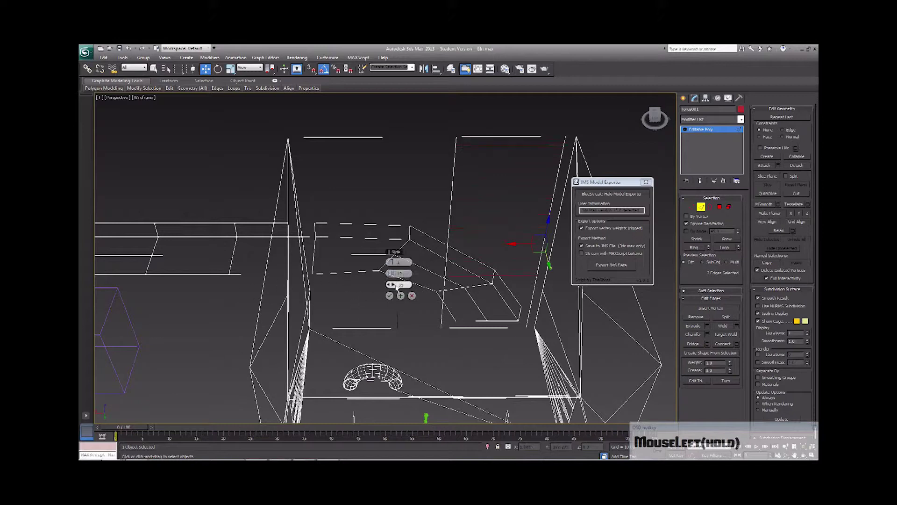
alt+middle_drag(464, 304, 458, 273)
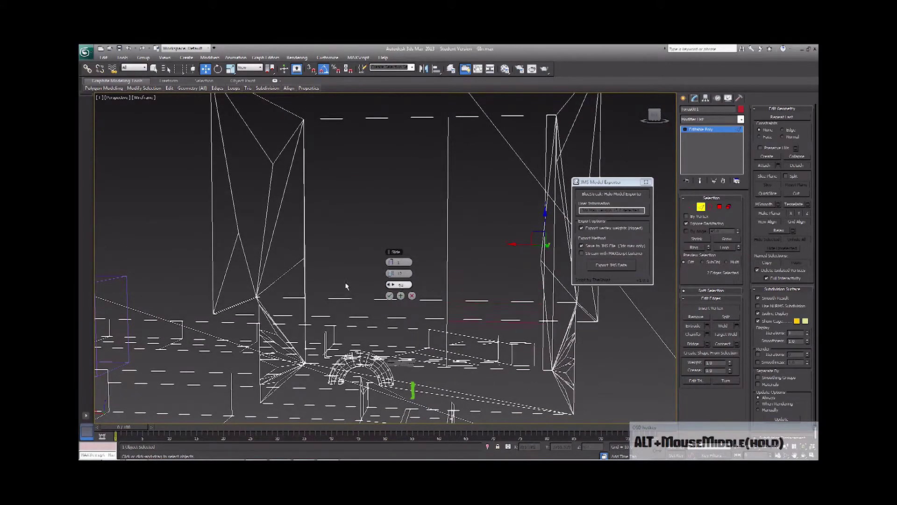
click(389, 295)
Step: Select the strip's two end polygons and the matching rectangular wall polygon, and bridge them to open a passage through the wall
mouse_move(393, 299)
alt+middle_down()
mouse_move(453, 322)
mouse_move(432, 289)
mouse_move(456, 303)
mouse_move(560, 304)
alt+middle_up()
key(F3)
middle_drag(420, 318, 495, 322)
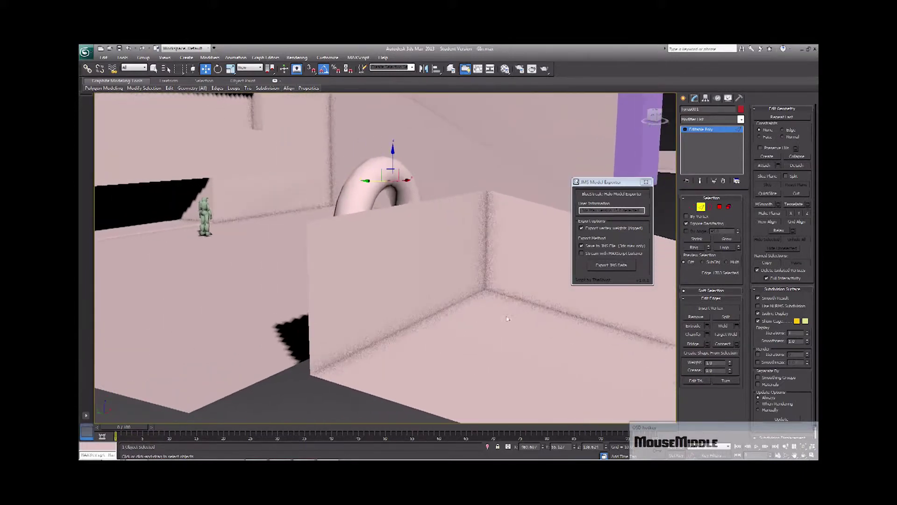
click(720, 206)
click(448, 276)
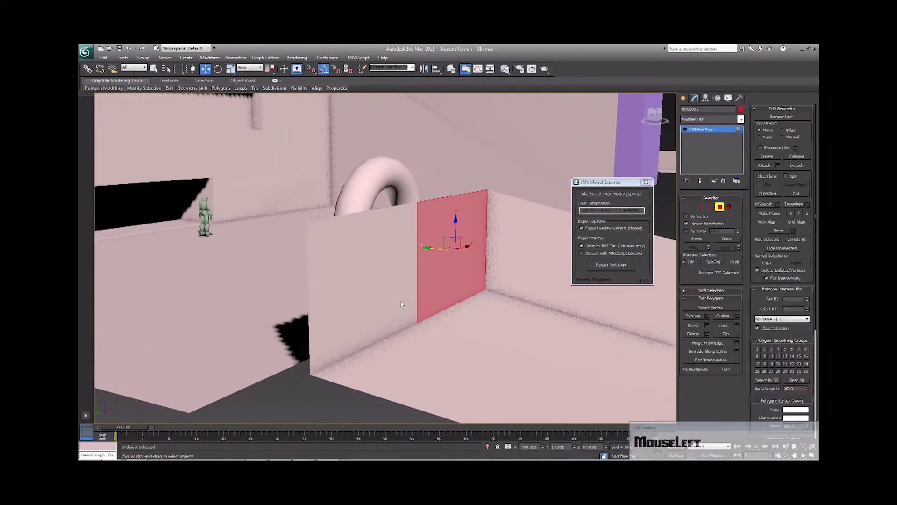
ctrl+click(396, 305)
alt+middle_drag(396, 306, 469, 309)
ctrl+click(451, 310)
scroll(450, 311, down, 3)
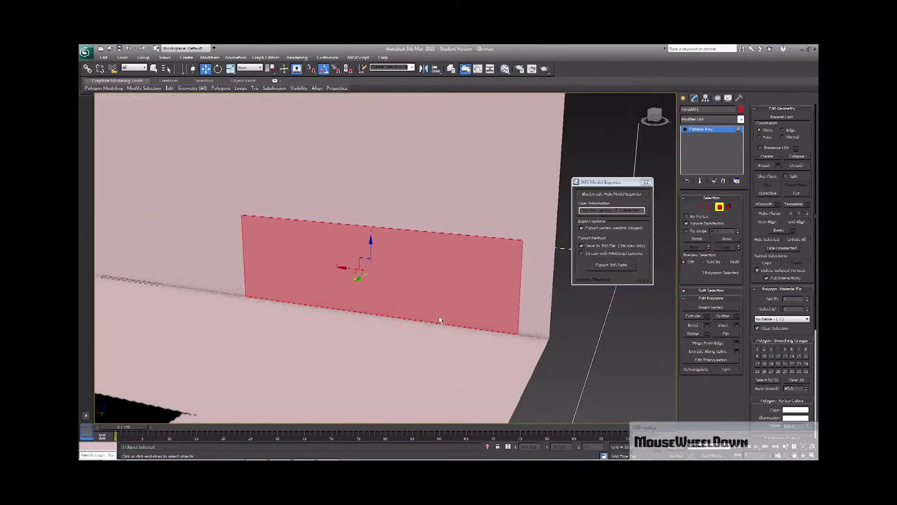
click(700, 333)
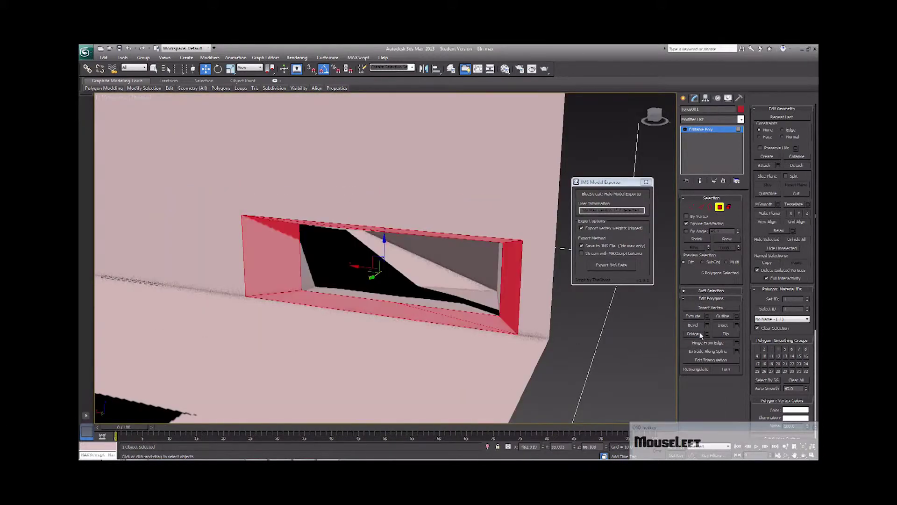
Step: Move the vertical edge at one end of the wall opening horizontally inward to line it up with the bridged strip passage
click(586, 350)
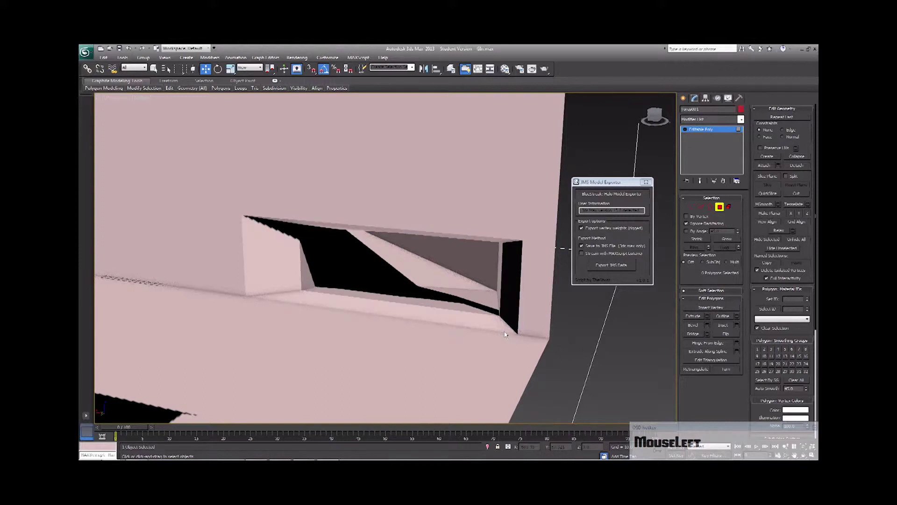
alt+middle_drag(504, 331, 388, 302)
scroll(420, 302, down, 3)
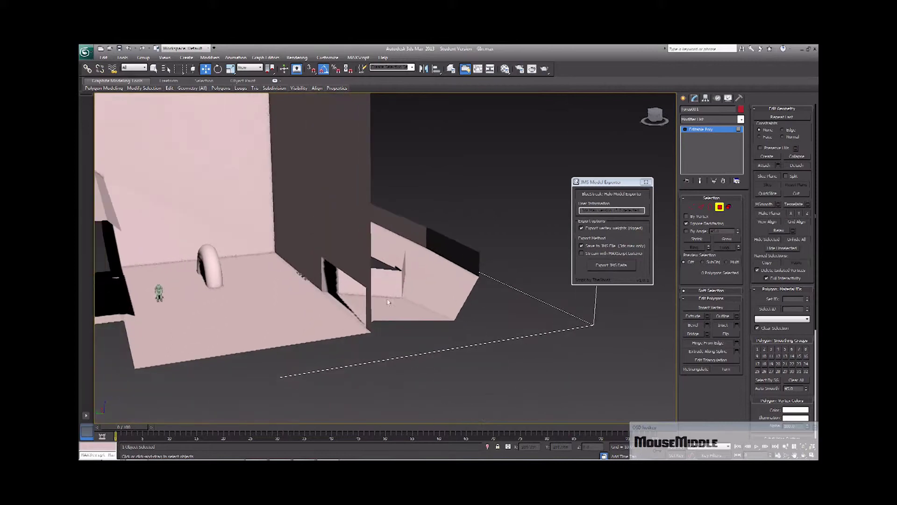
click(356, 312)
key(z)
alt+middle_drag(392, 321, 278, 298)
scroll(419, 314, down, 2)
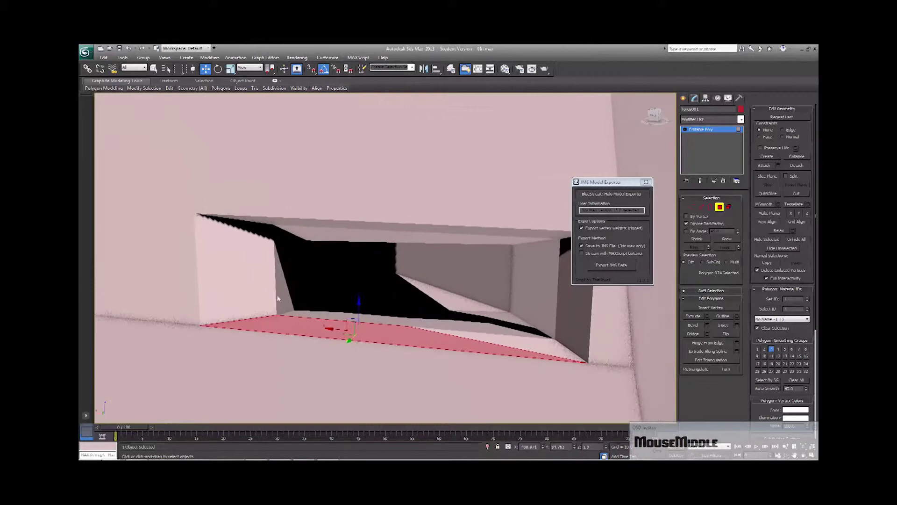
click(701, 207)
click(196, 276)
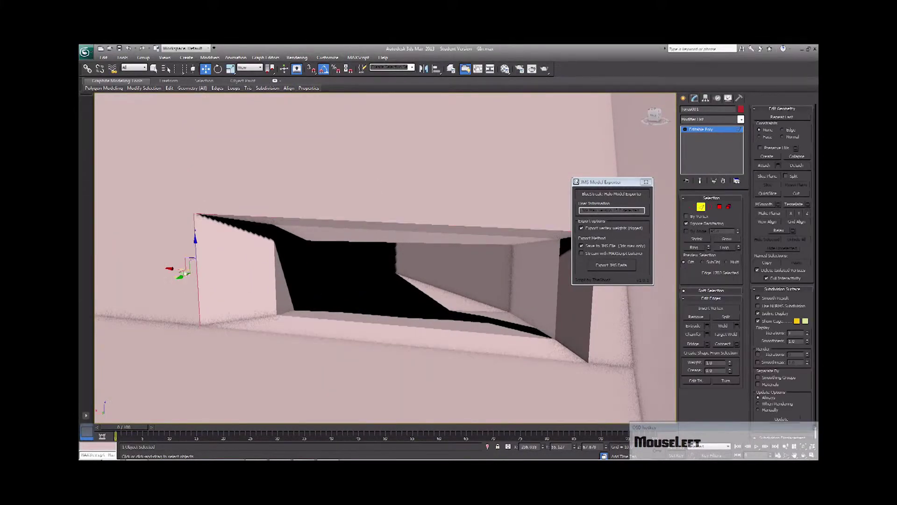
drag(171, 272, 467, 303)
Step: Move the opposite vertical edge of the wall opening horizontally inward to match the passage's width
middle_drag(574, 322, 527, 324)
click(543, 323)
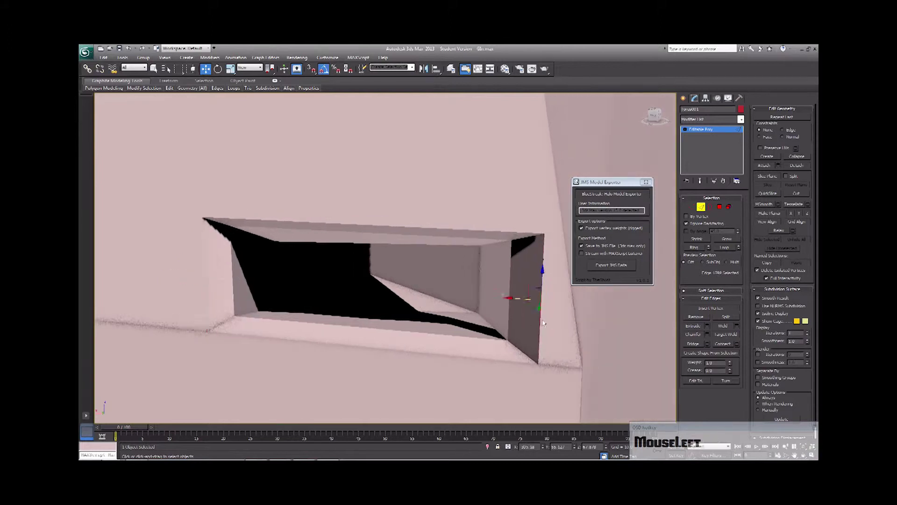
drag(518, 300, 486, 298)
mouse_move(451, 290)
middle_down()
mouse_move(479, 301)
mouse_move(459, 299)
mouse_move(460, 290)
middle_up()
Step: Review the whole level layout from above and from the side, checking both bases, the central floor and the curved walkways
scroll(460, 290, down, 5)
alt+middle_drag(406, 298, 461, 252)
scroll(446, 270, down, 5)
click(471, 223)
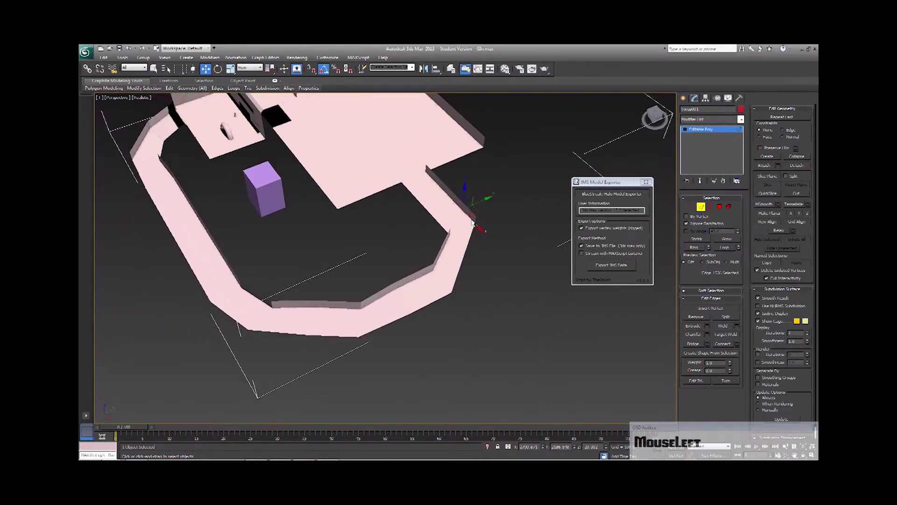
key(z)
key(shift+z)
key(z)
alt+middle_drag(467, 280, 350, 362)
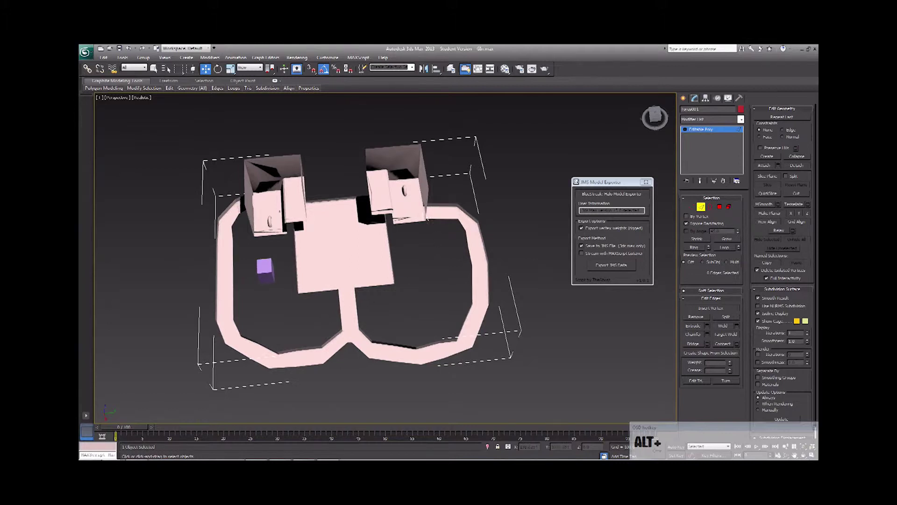
middle_drag(334, 301, 347, 318)
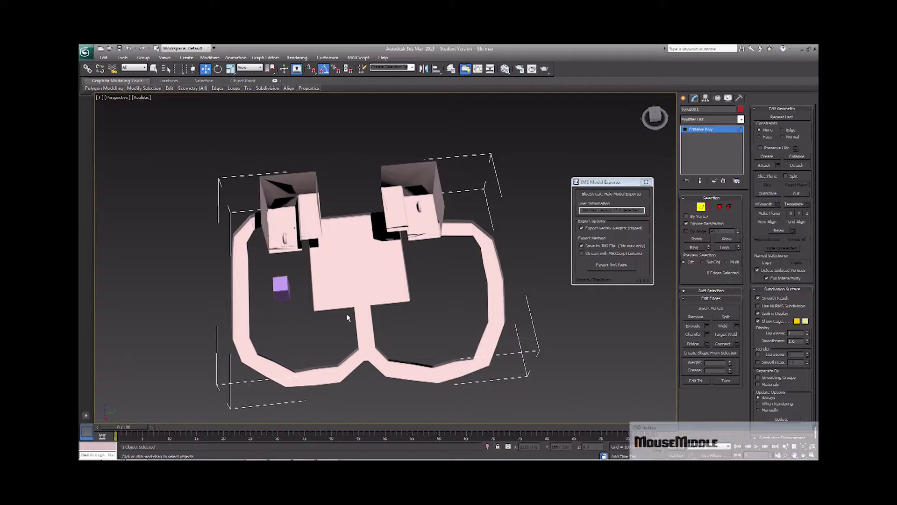
middle_drag(341, 268, 542, 265)
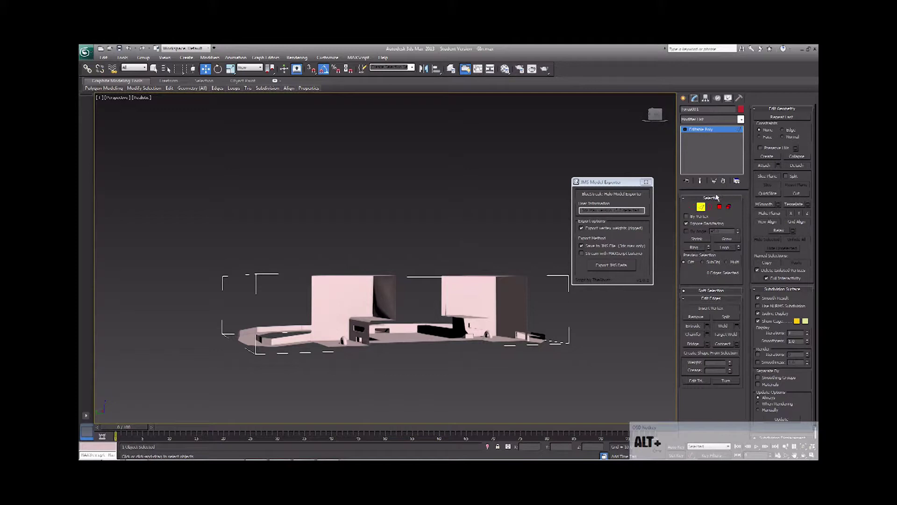
Step: Check the level mesh for open borders by selecting all borders, and look through the polygon, element and vertex levels
click(710, 207)
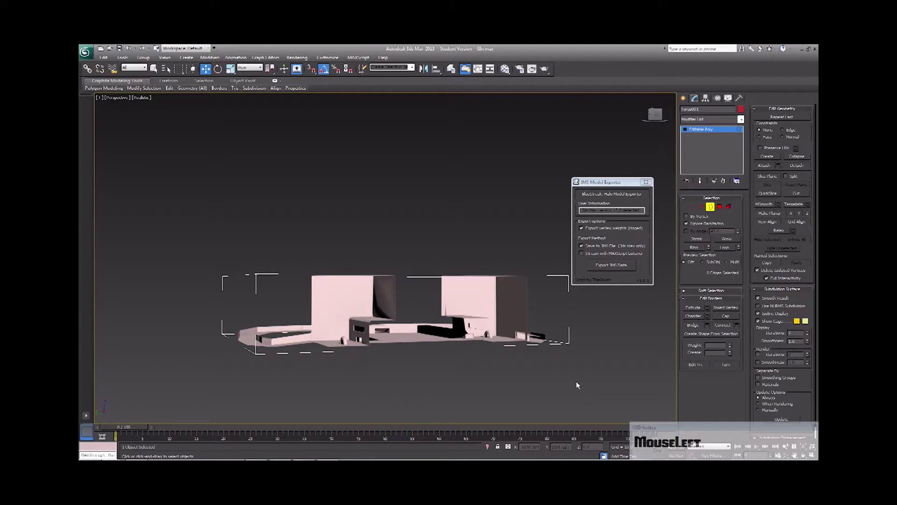
key(ctrl+a)
click(438, 327)
key(ctrl+a)
key(ctrl+a)
key(ctrl+a)
key(ctrl+a)
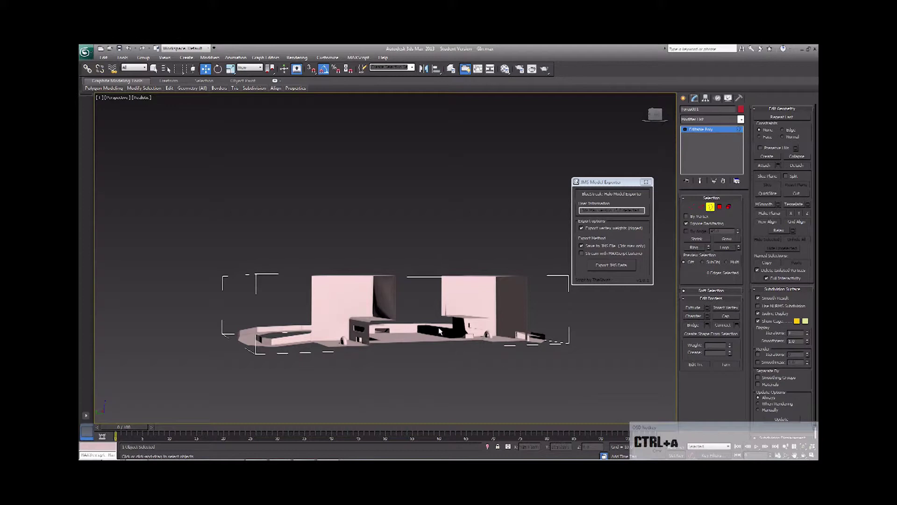
click(720, 208)
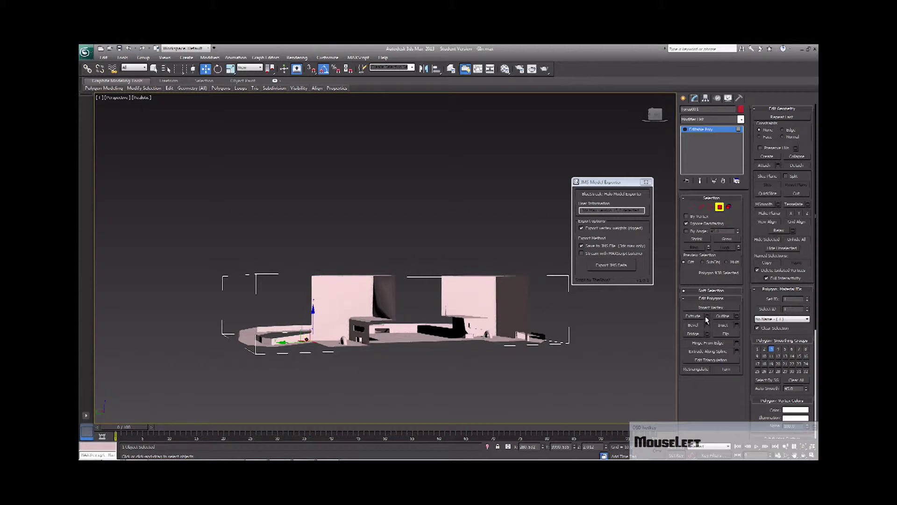
click(727, 207)
click(692, 207)
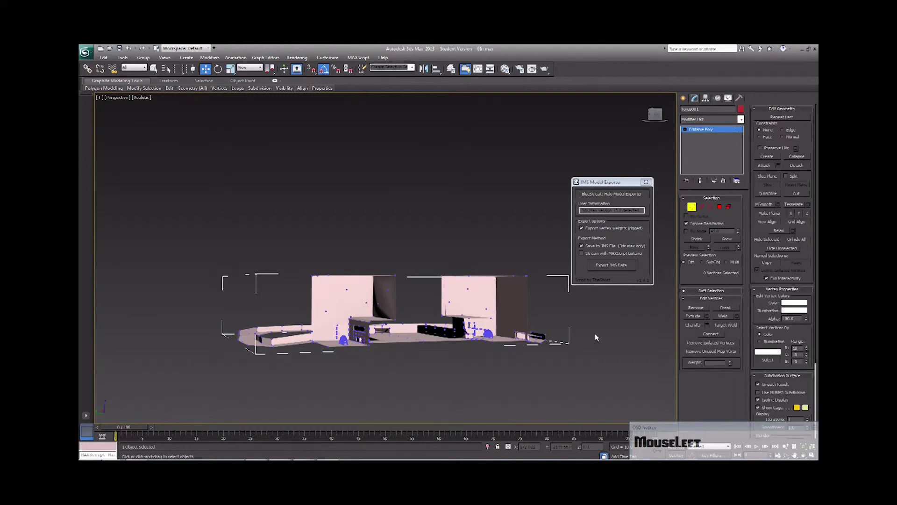
Step: Convert the level object from Editable Poly to Editable Mesh
middle_drag(512, 337, 524, 343)
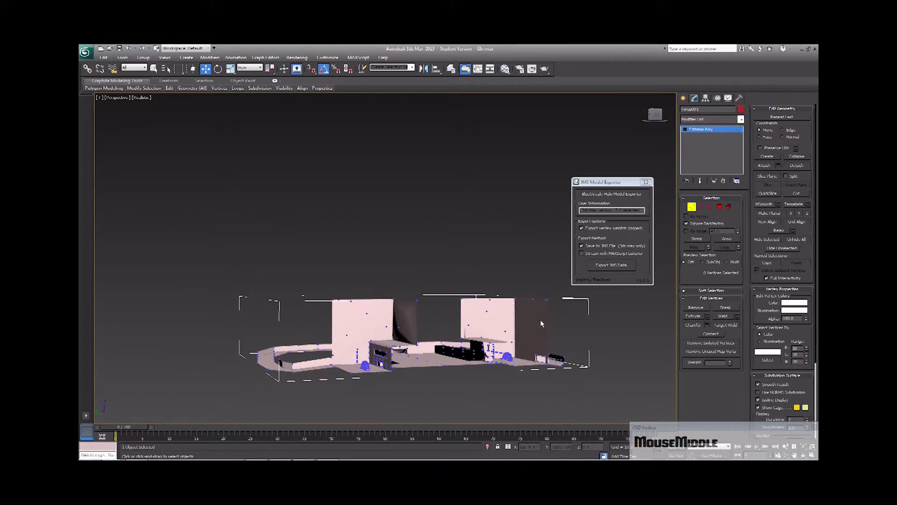
right_click(499, 317)
mouse_move(537, 377)
click(586, 384)
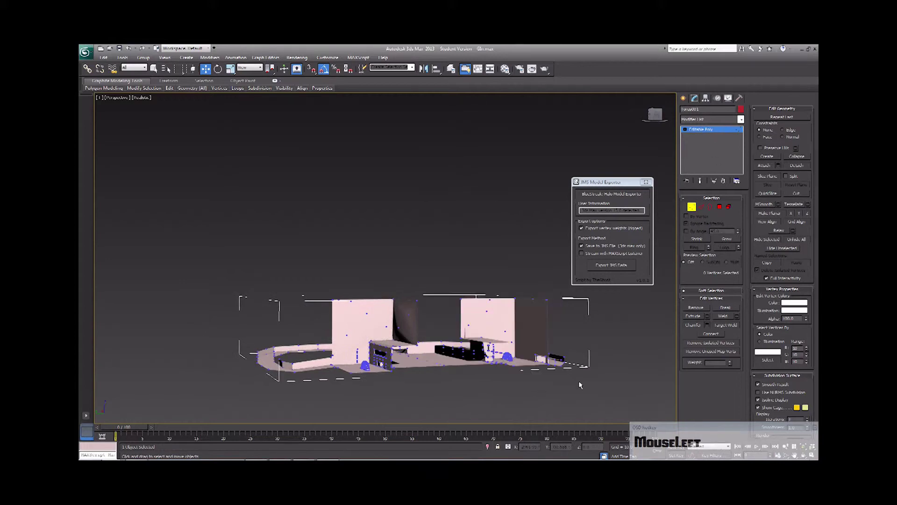
Step: Select all faces, run an STL Check for every error type on the mesh, and delete the STL Check modifier
click(720, 209)
key(ctrl+a)
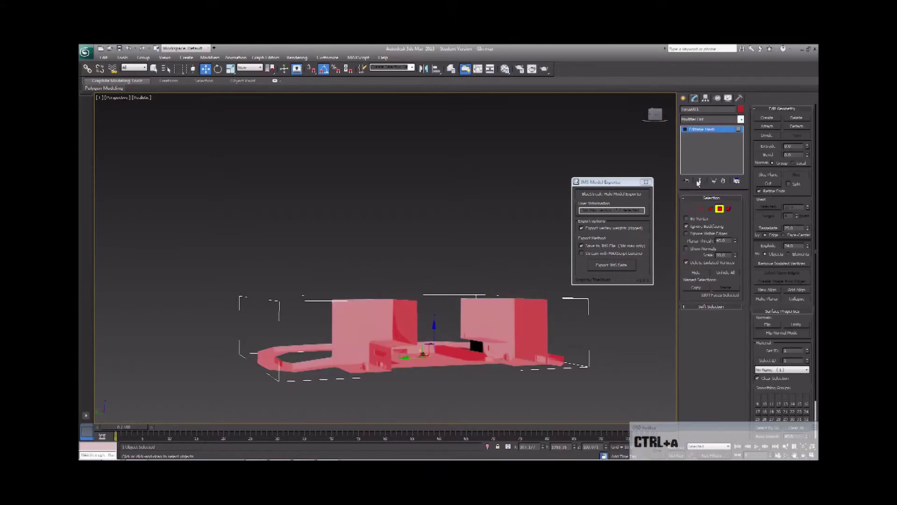
click(740, 120)
scroll(713, 299, down, 2)
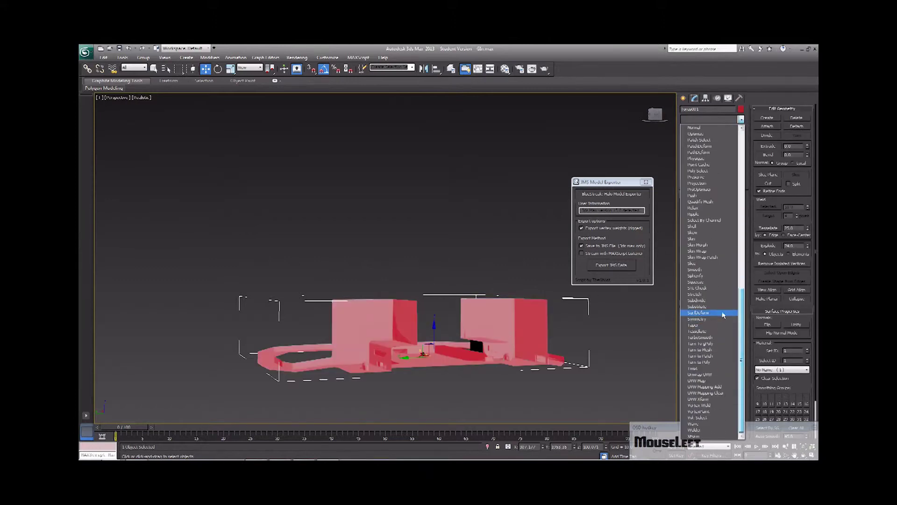
click(713, 288)
click(691, 318)
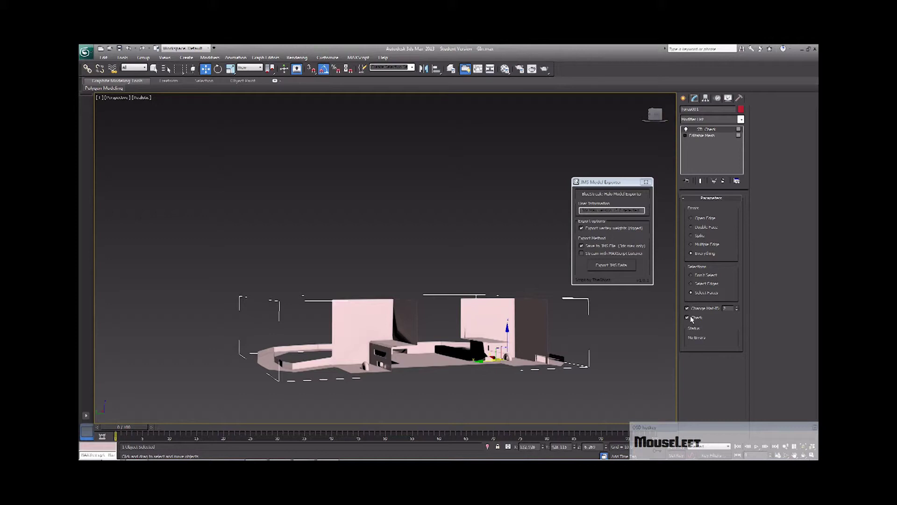
right_click(714, 129)
click(743, 142)
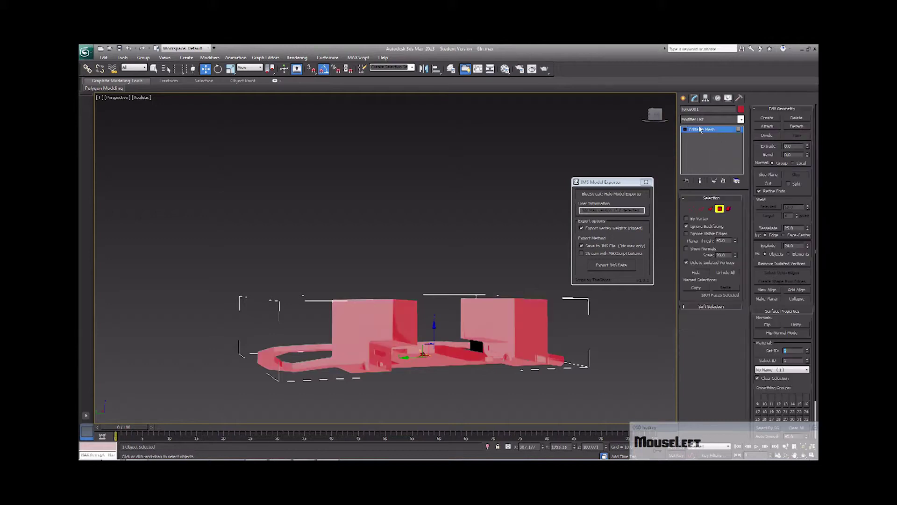
Step: Select all faces of the level mesh, set their material ID to 1, and clear the selection
click(596, 354)
middle_drag(596, 355, 545, 382)
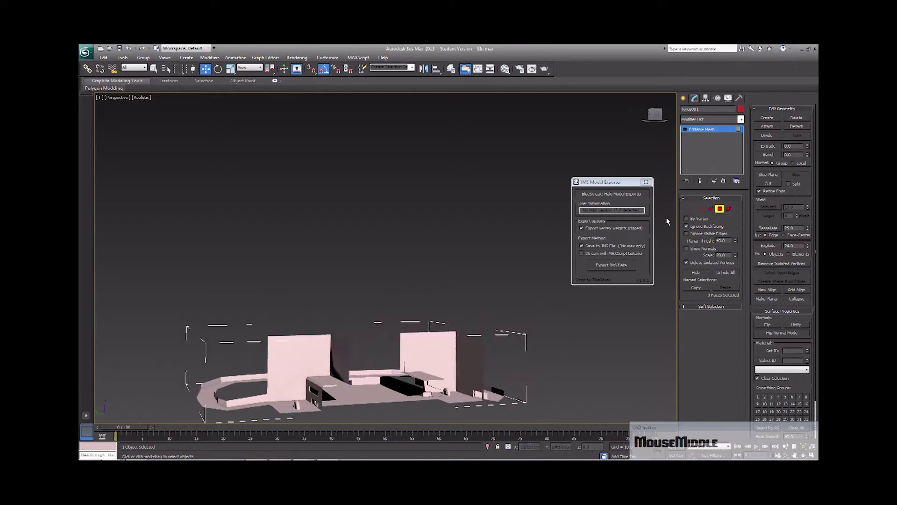
key(ctrl+a)
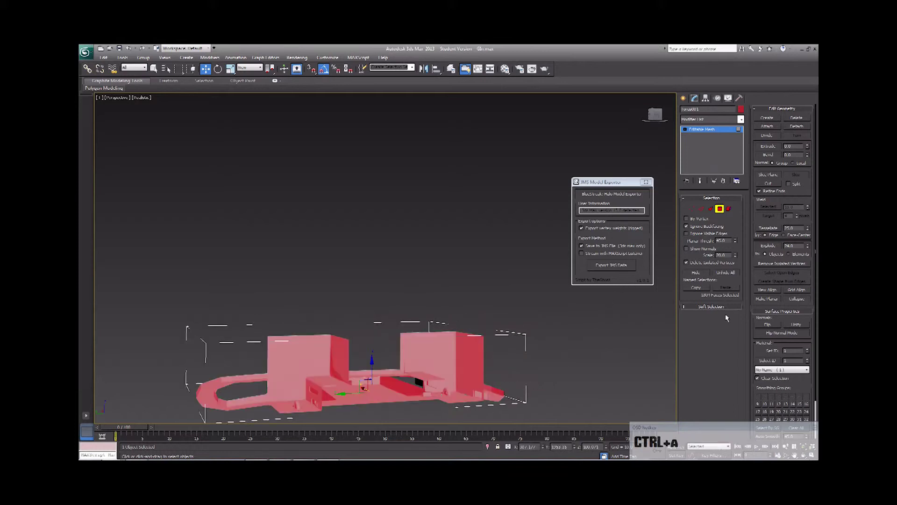
click(793, 351)
key(Return)
click(541, 374)
Step: Inspect the complete level from above and look at its material in the Material Editor
middle_drag(541, 374, 562, 348)
scroll(561, 347, down, 2)
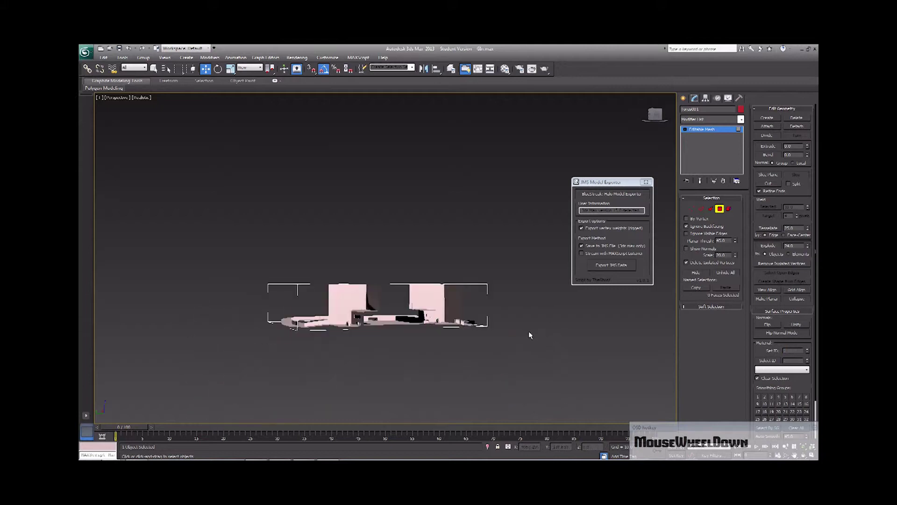
alt+middle_drag(506, 318, 441, 349)
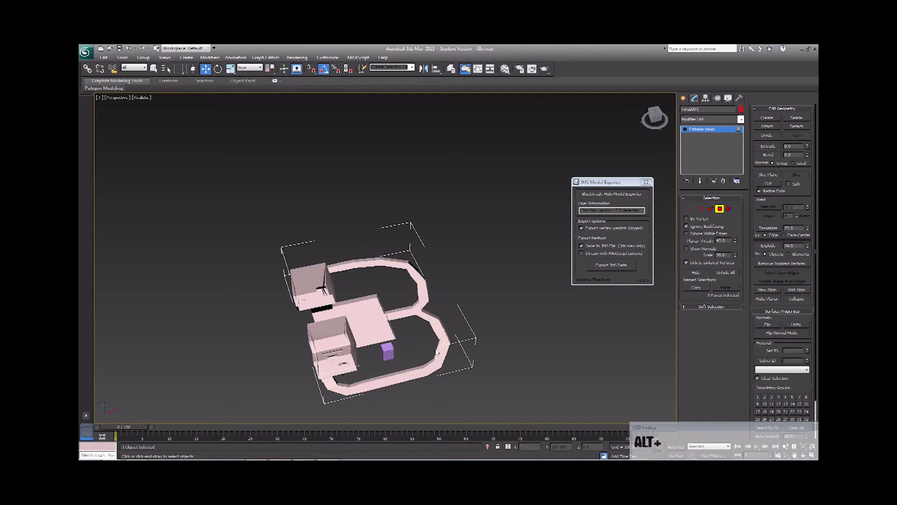
key(m)
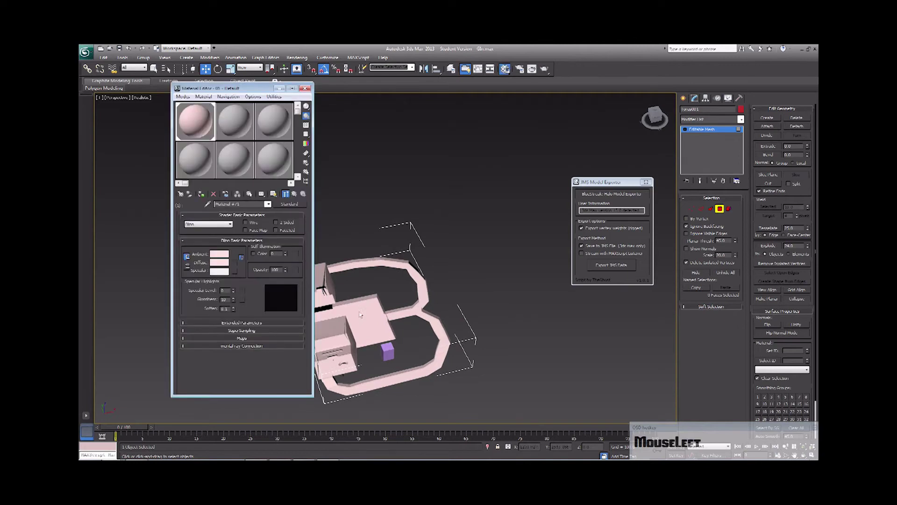
click(306, 88)
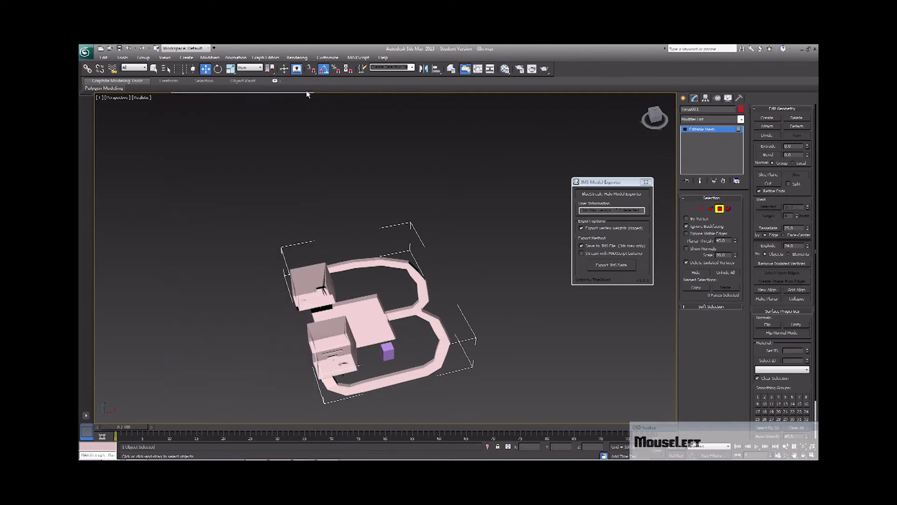
Step: Link the level mesh to the purple box as its parent and export a JMS over the existing file in the models folder
click(86, 69)
drag(362, 359, 390, 354)
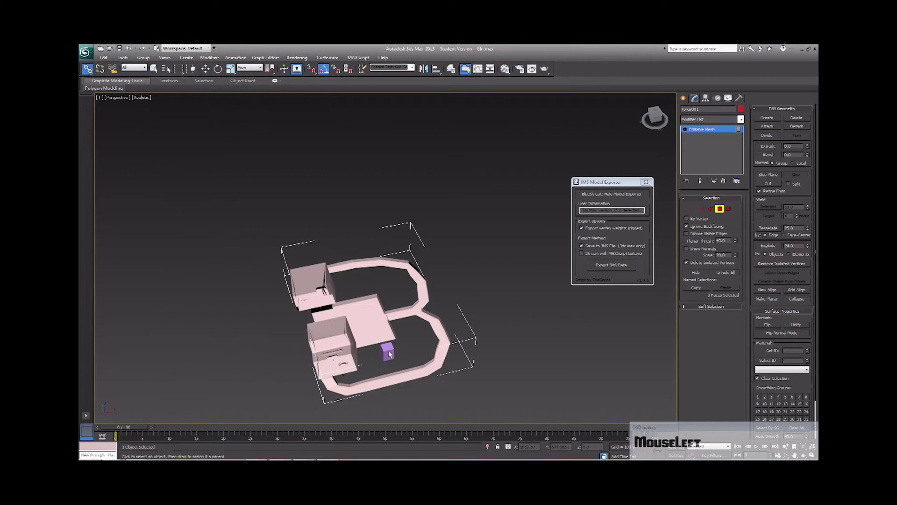
click(616, 267)
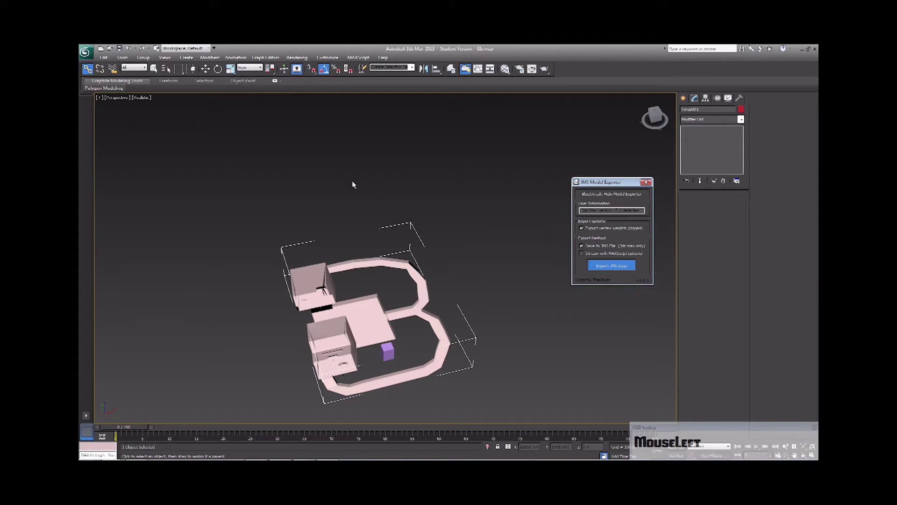
click(630, 269)
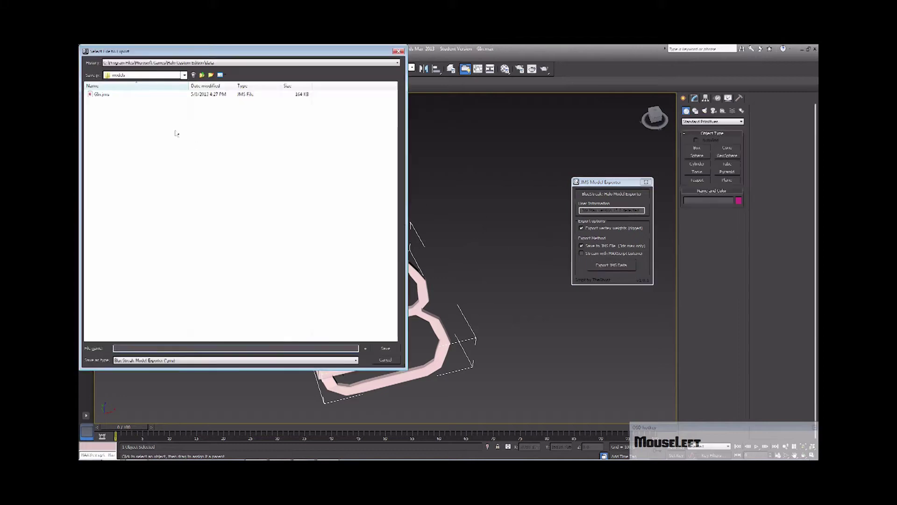
double_click(162, 93)
click(466, 285)
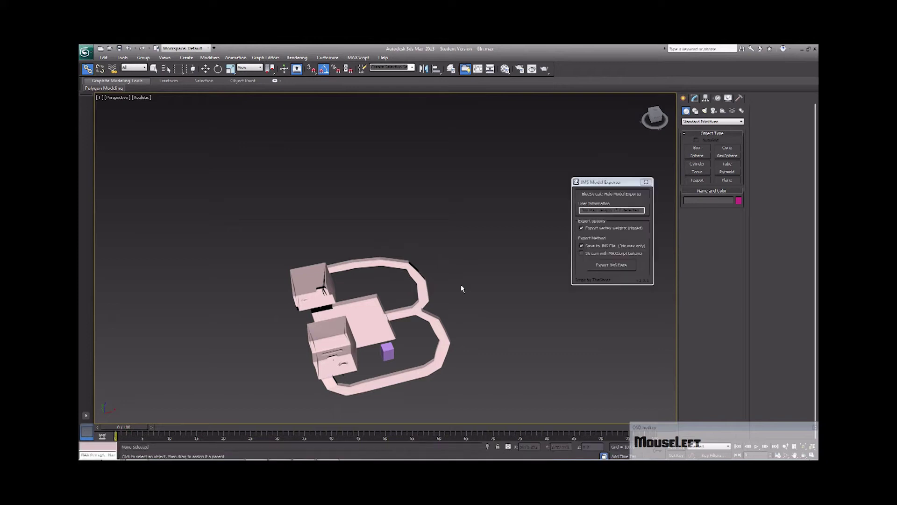
Step: Switch to the command prompt and rerun the previous tool structure command to compile the level
click(310, 456)
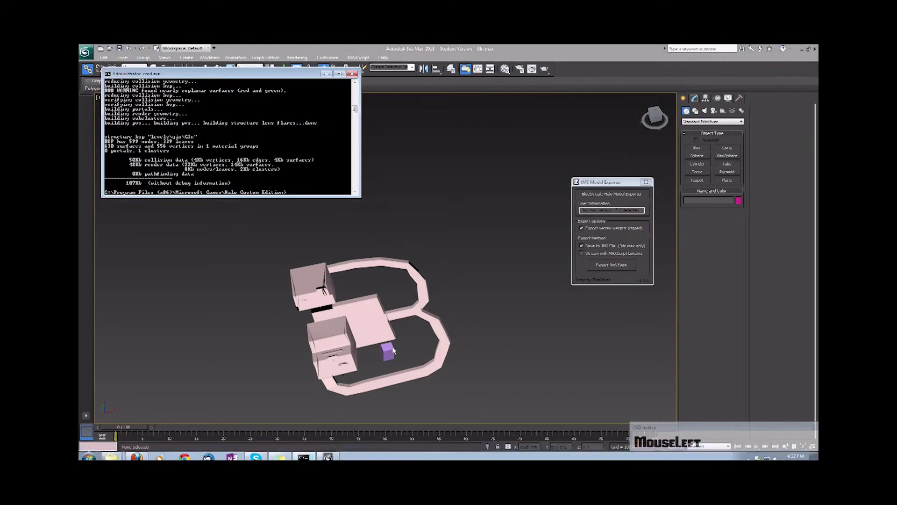
key(Up)
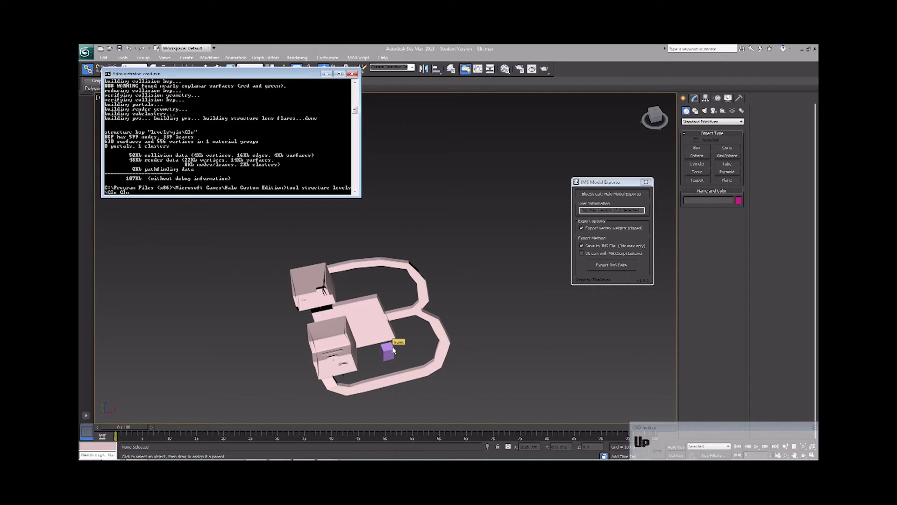
key(Return)
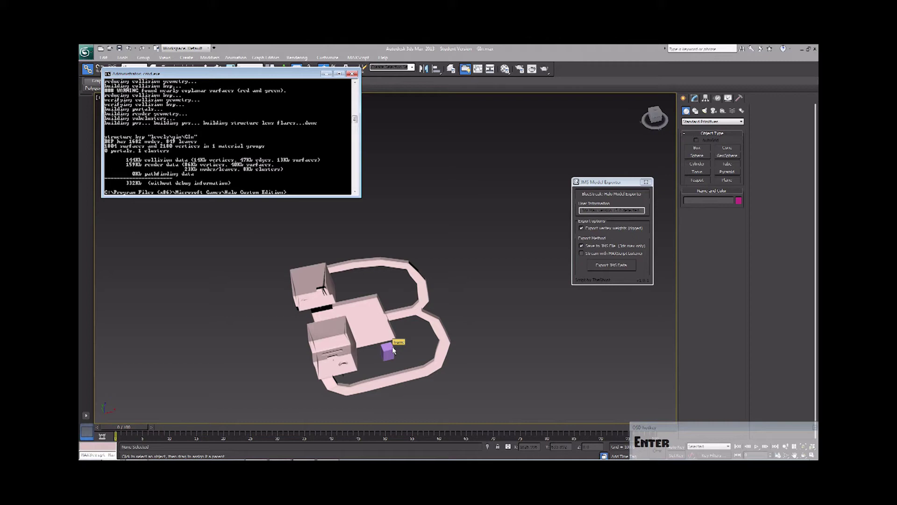
middle_drag(398, 332, 434, 342)
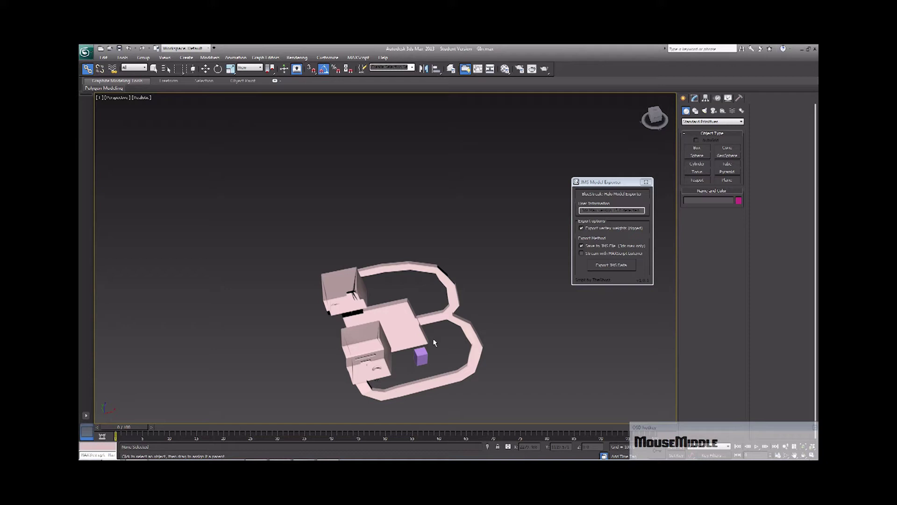
middle_drag(434, 341, 416, 336)
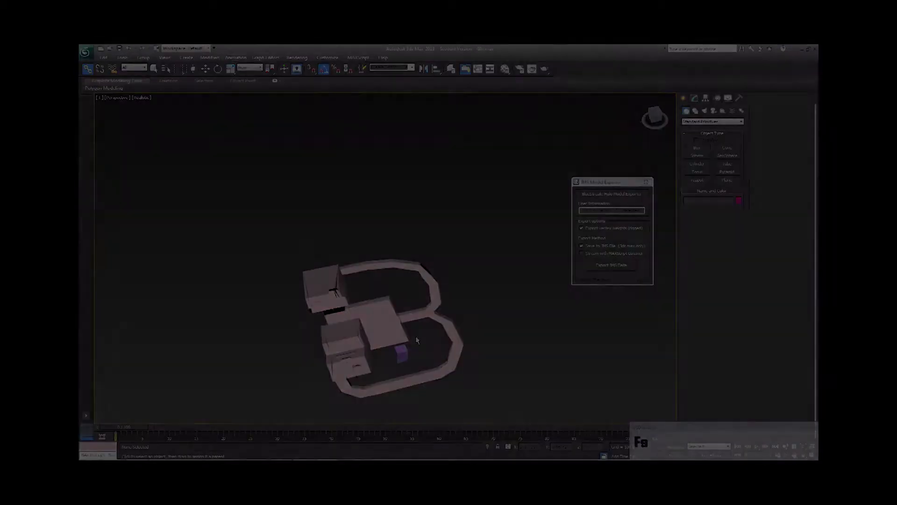